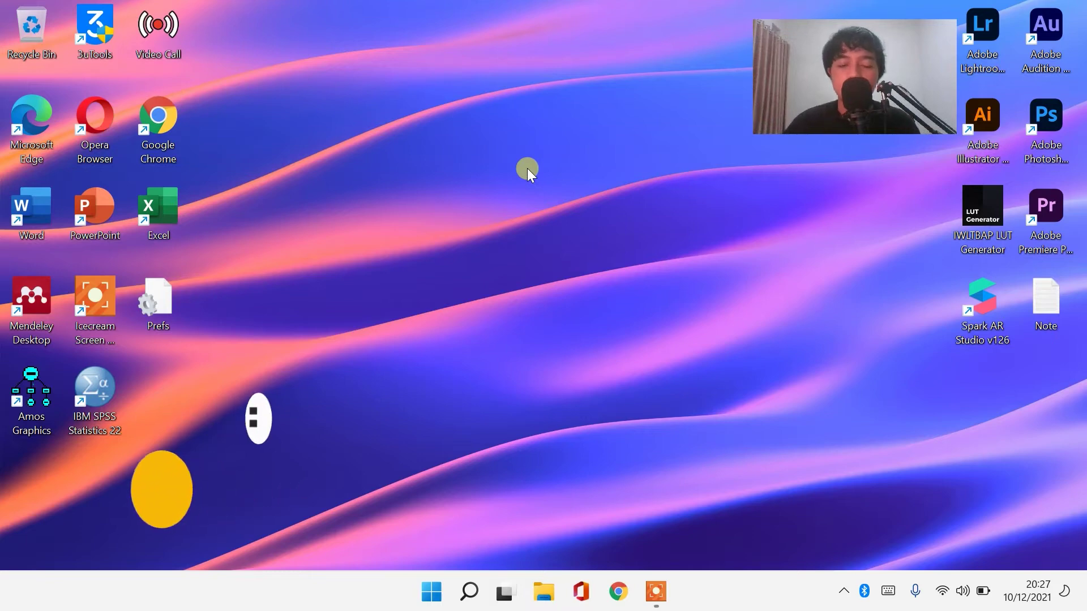
- Open the Registry Editor by running regedit from the Windows Run dialog
right_click(431, 591)
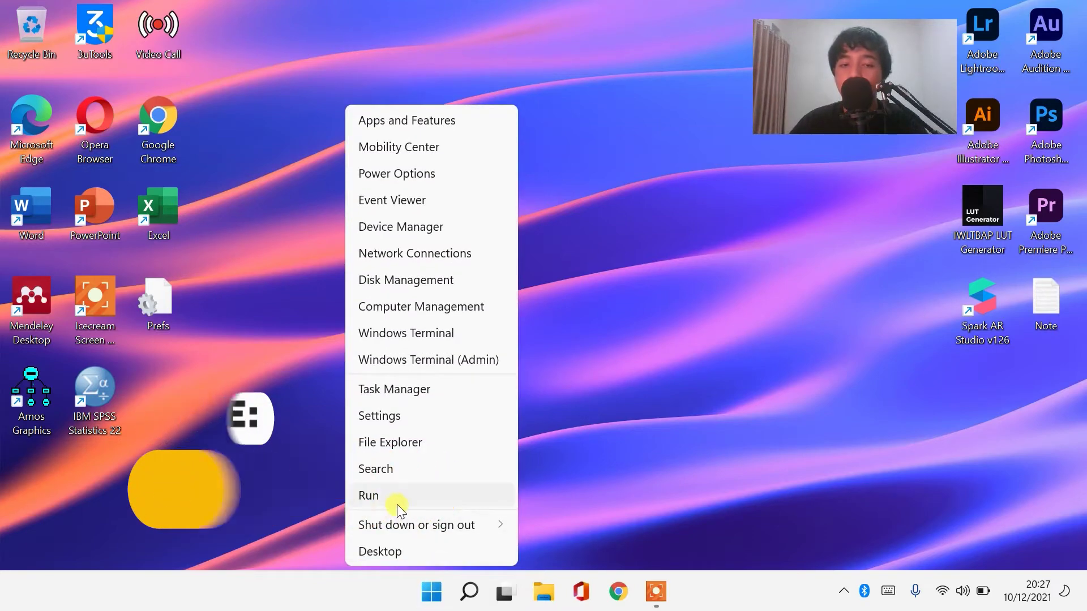
left_click(396, 501)
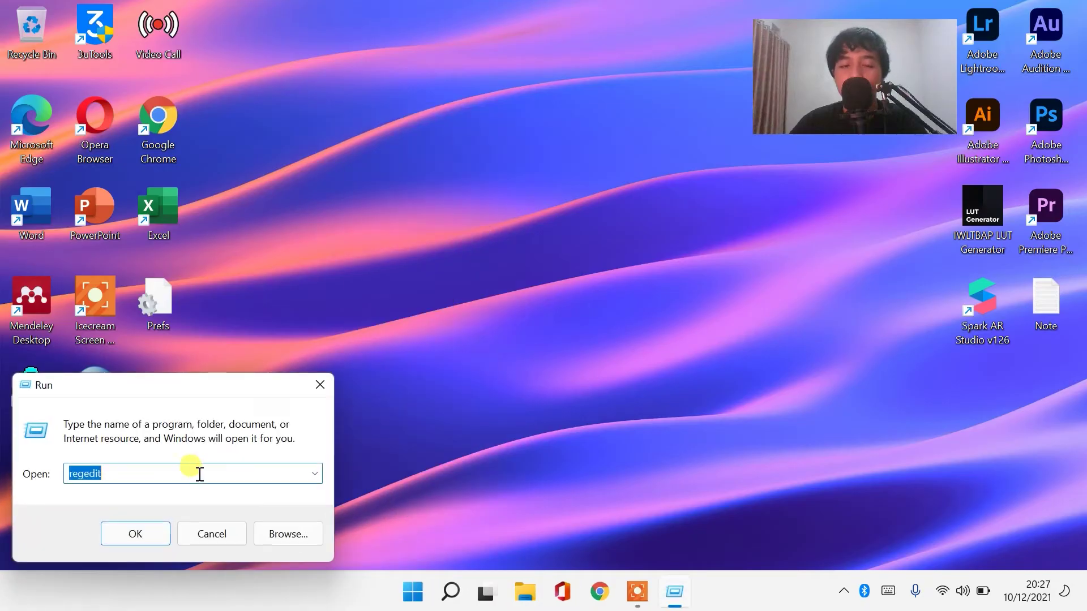
left_click(138, 473)
left_click_drag(138, 473, 48, 469)
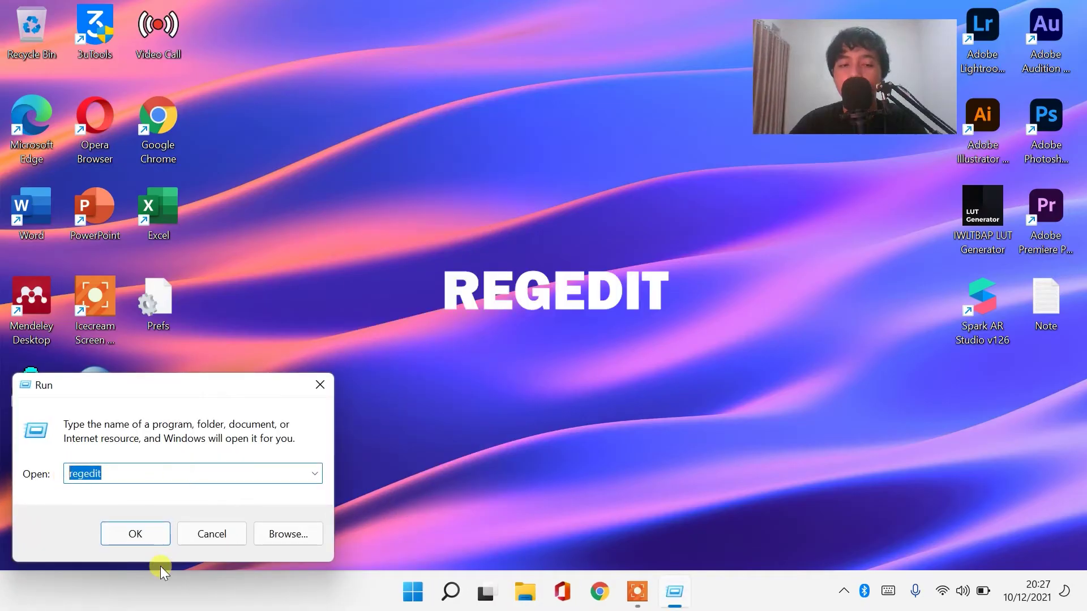
left_click(144, 535)
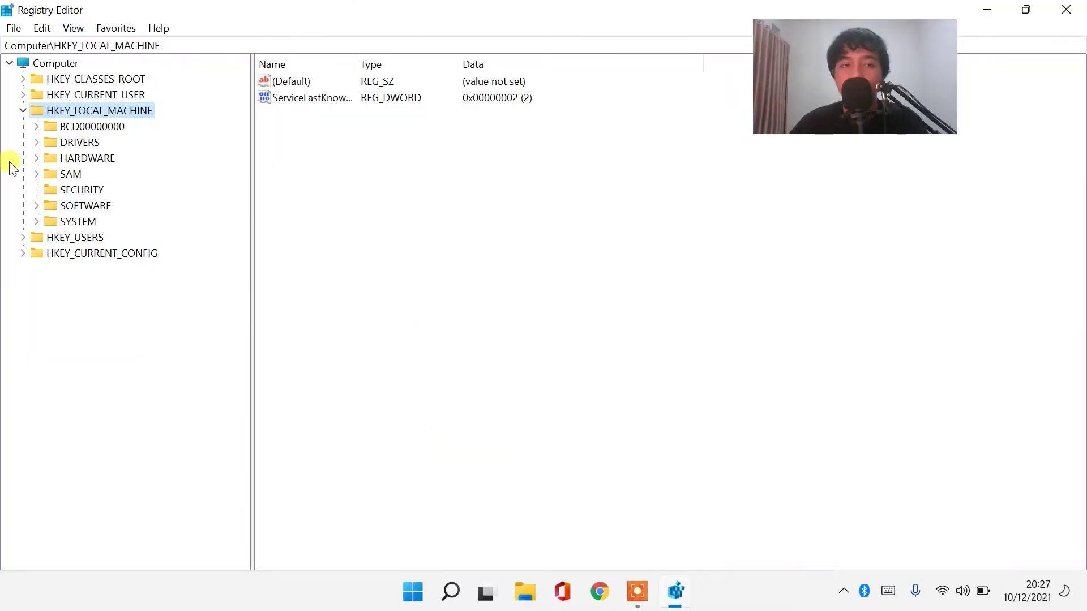
- Go to the registry key HKEY_LOCAL_MACHINE\SYSTEM\ControlSet001\Services\Ndu
left_click(23, 111)
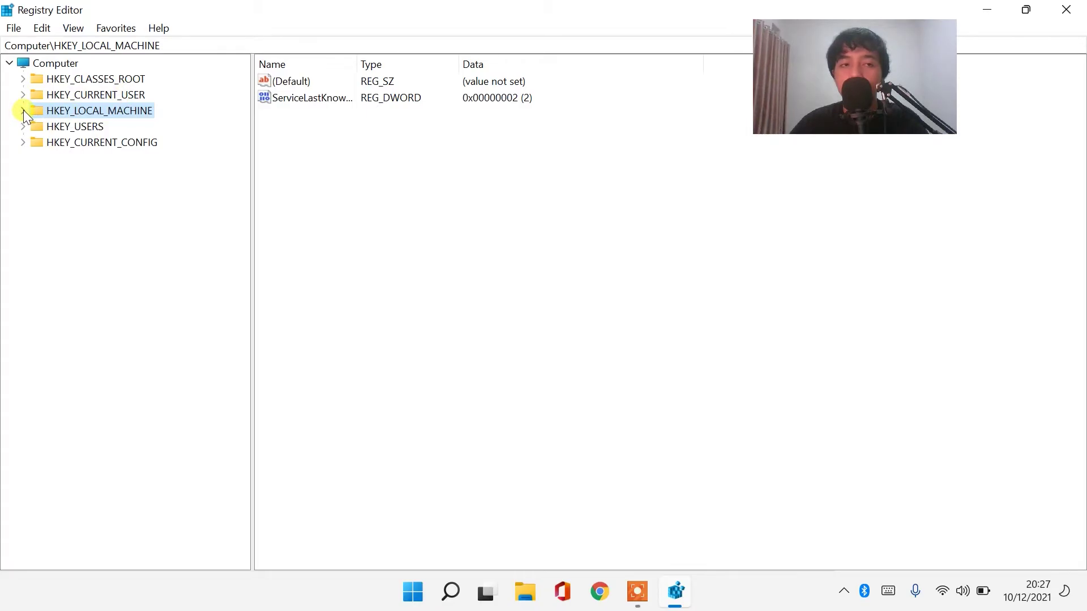
left_click(23, 111)
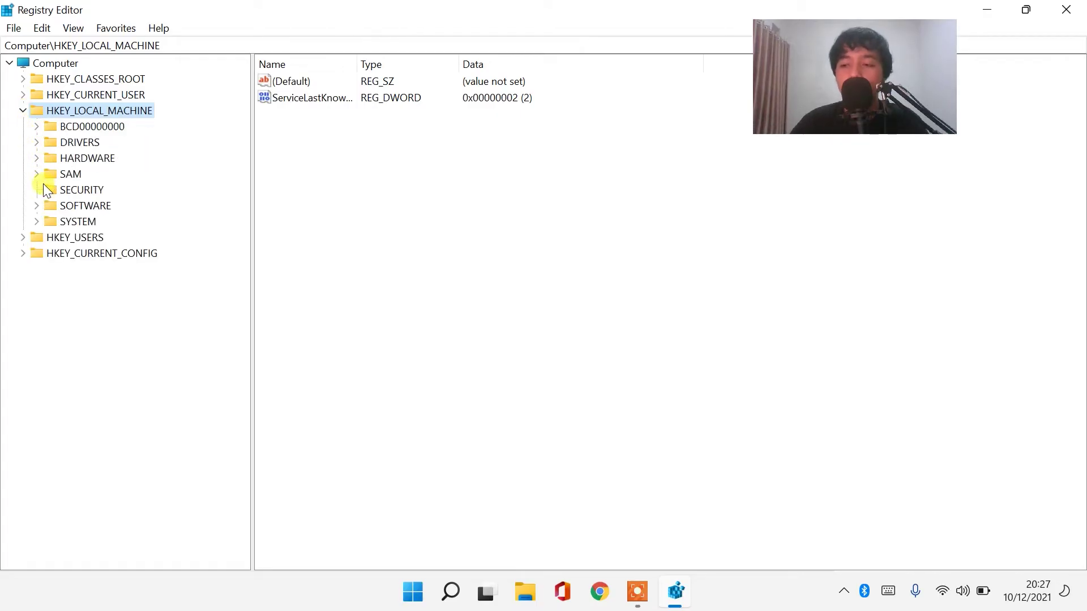
left_click(36, 222)
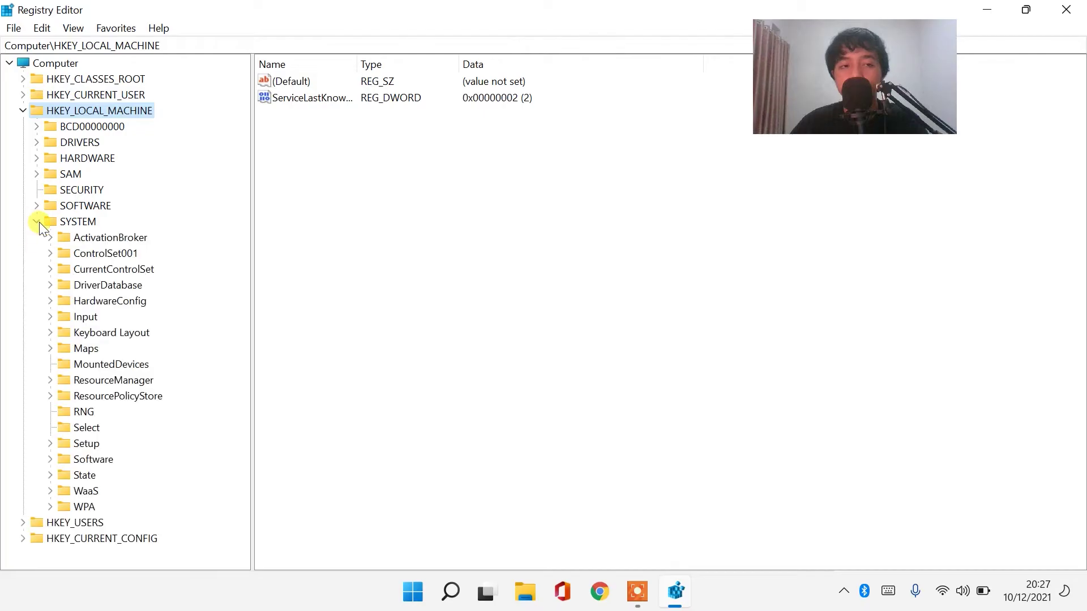
left_click(49, 254)
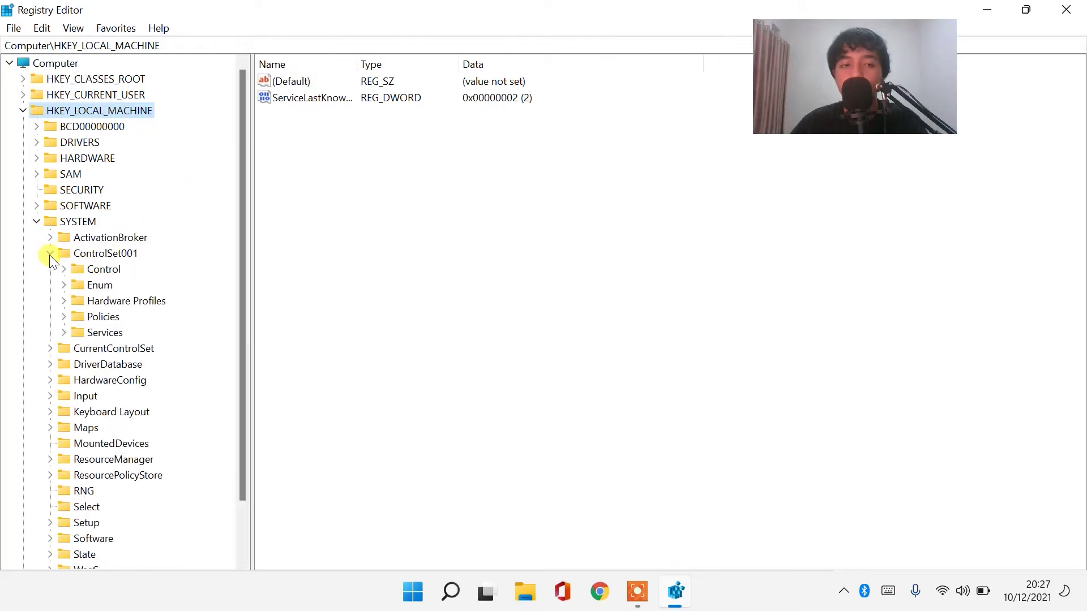
left_click(63, 333)
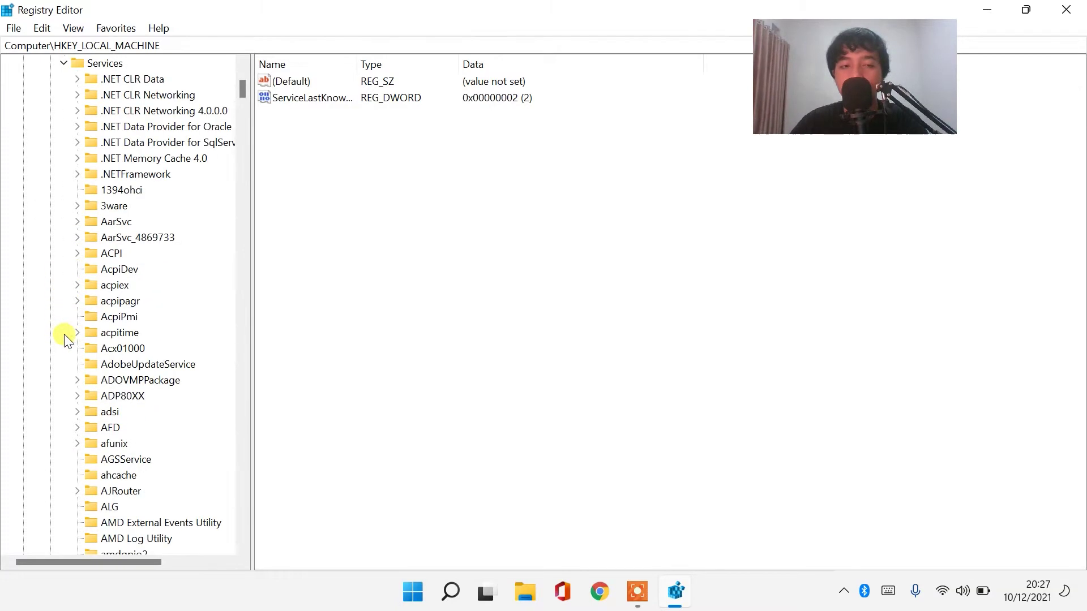
left_click_drag(242, 89, 221, 315)
left_click(108, 317)
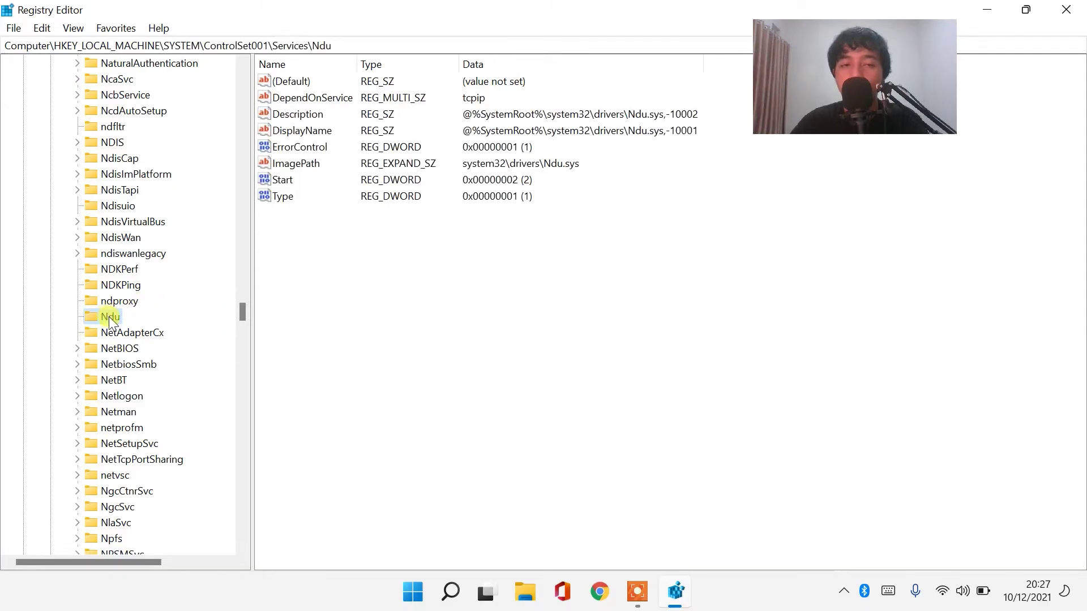
- Set the value data of the Ndu key's Start DWORD to 4, in hexadecimal
left_click(286, 179)
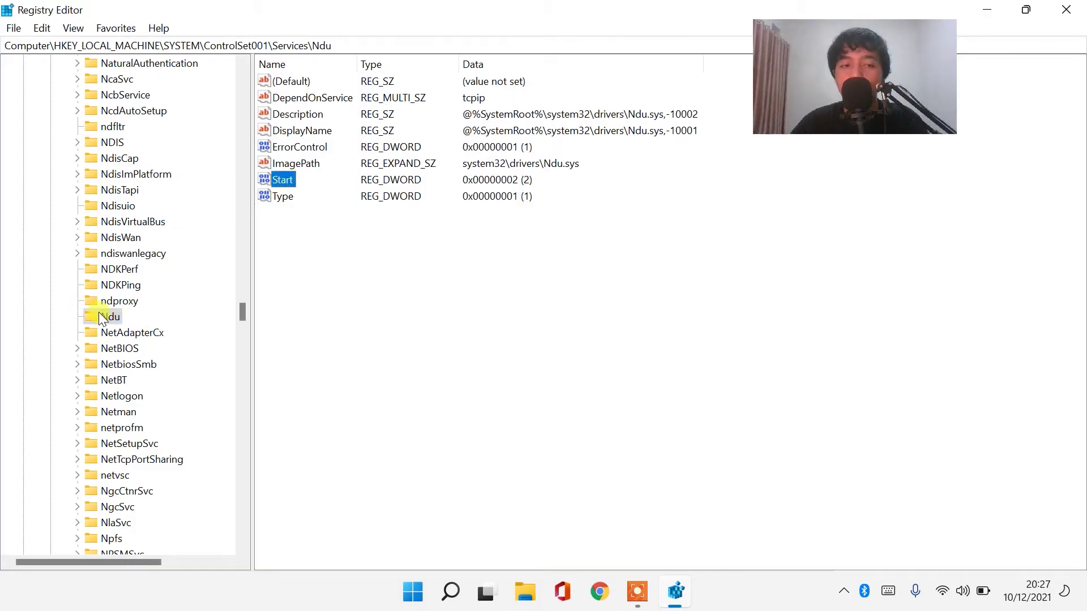
left_click(102, 317)
left_click(278, 180)
right_click(279, 177)
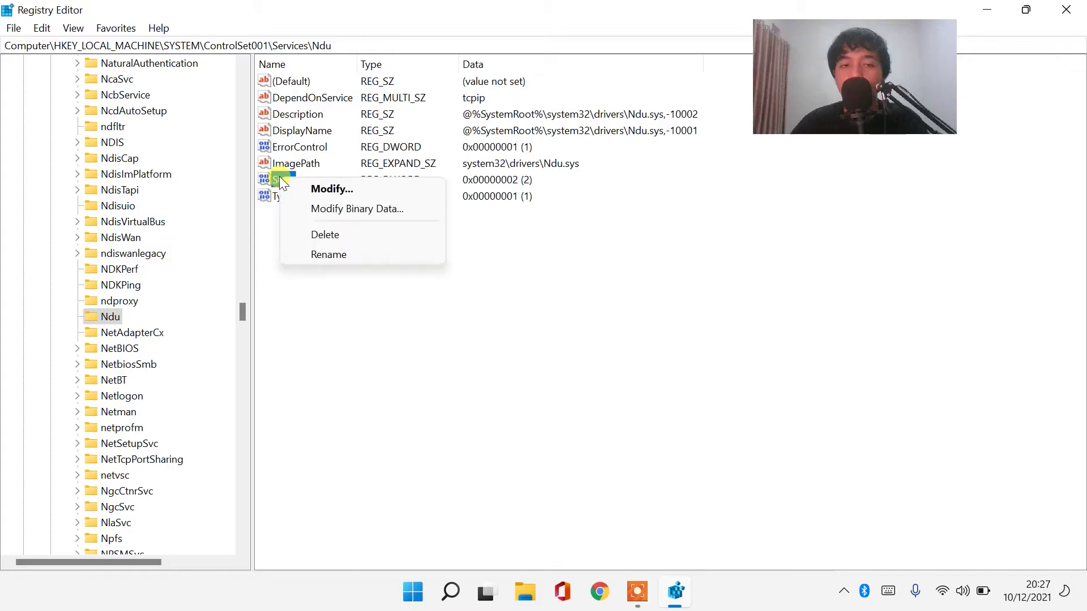
left_click(302, 186)
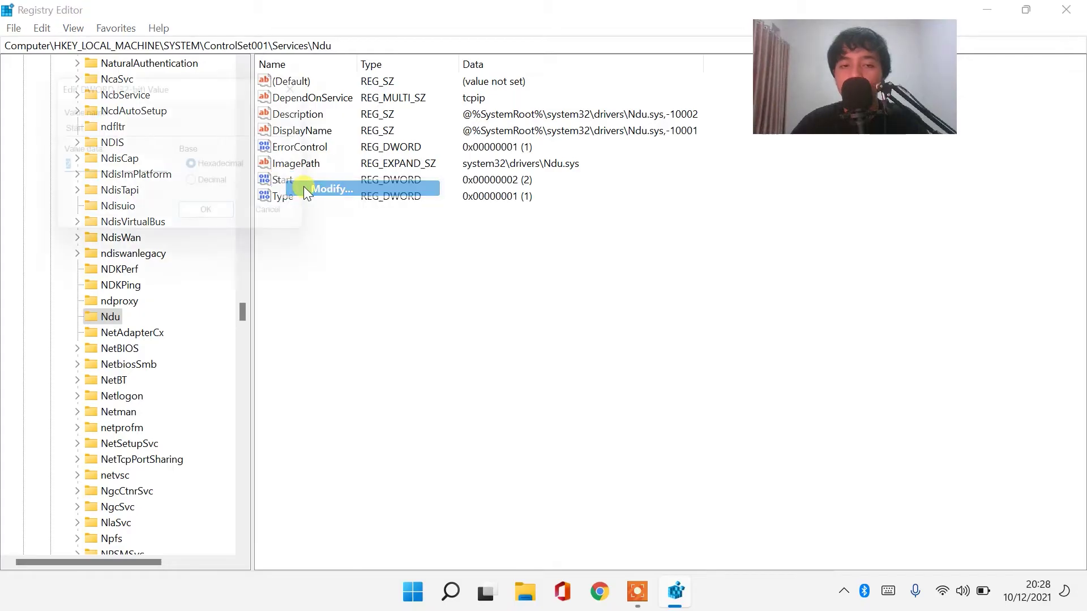
left_click_drag(133, 83, 289, 93)
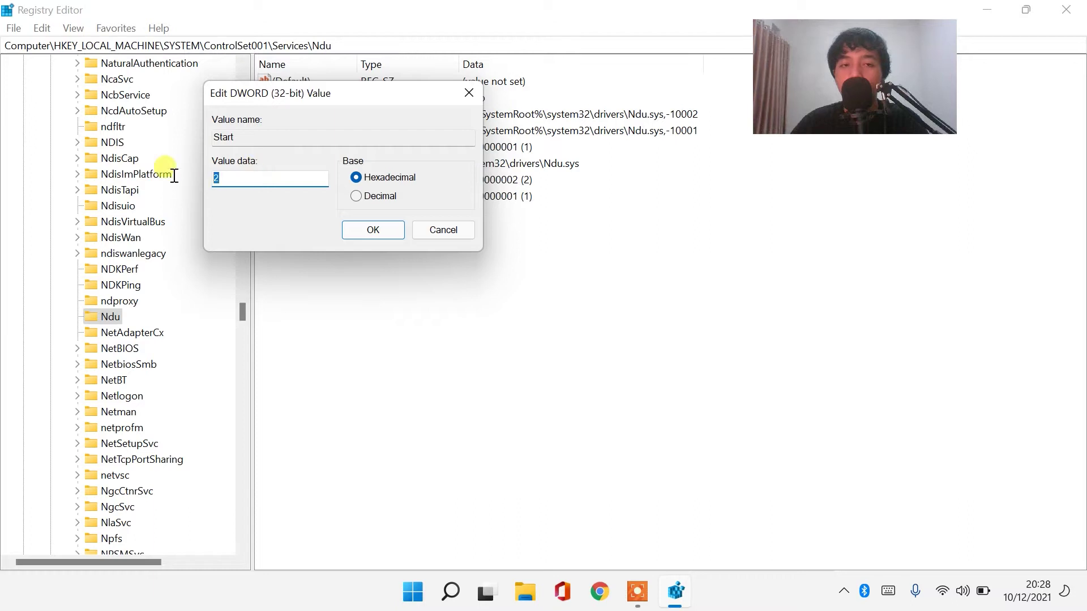
type("4")
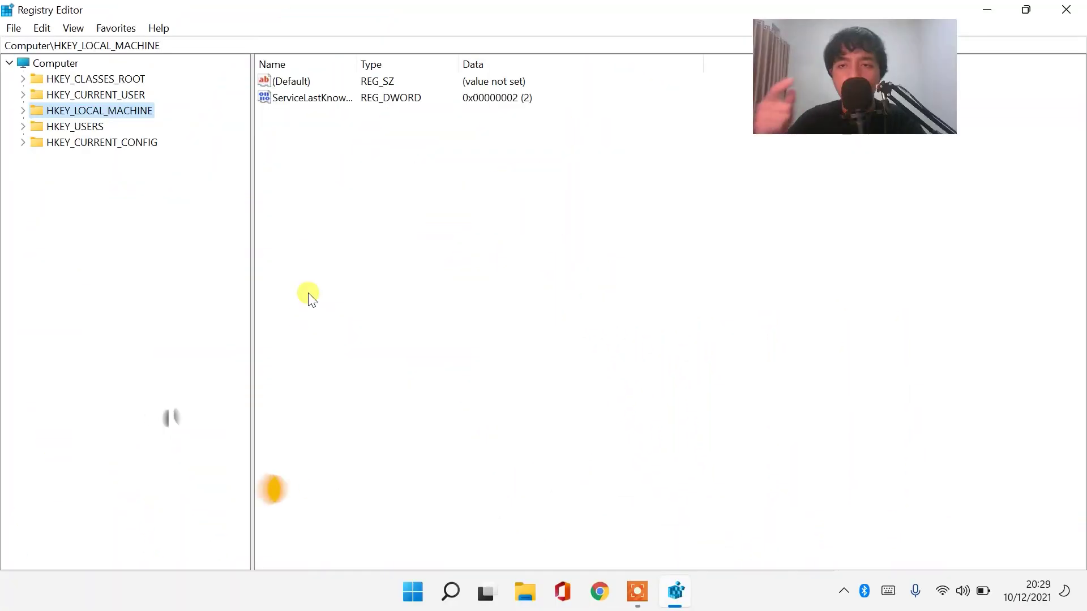
- Go to the PrefetchParameters key under HKEY_LOCAL_MACHINE\SYSTEM\ControlSet001\Control\Session Manager\Memory Management
left_click(24, 111)
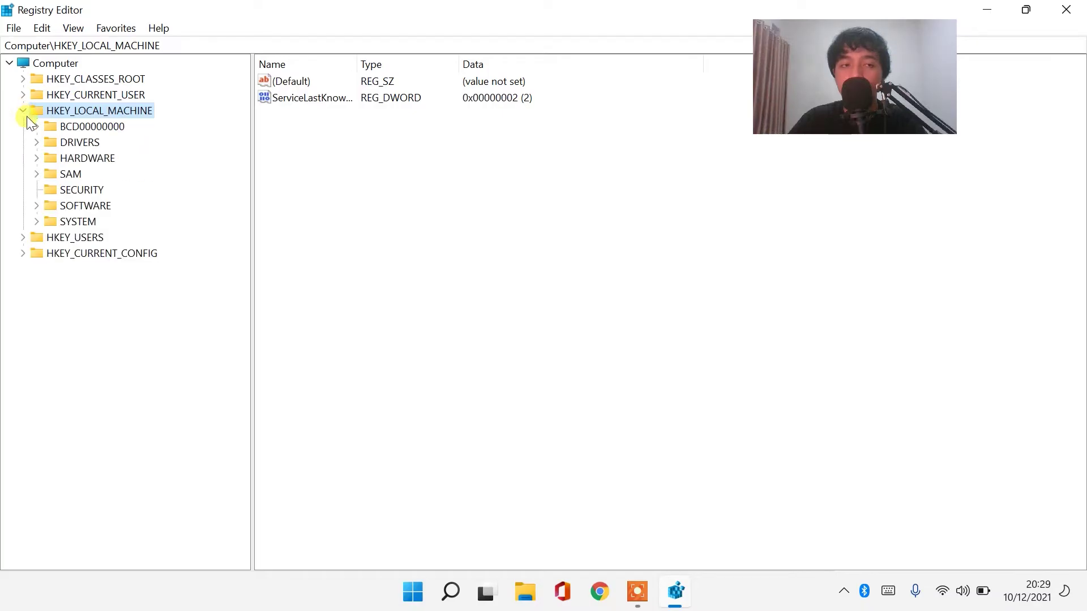
left_click(33, 226)
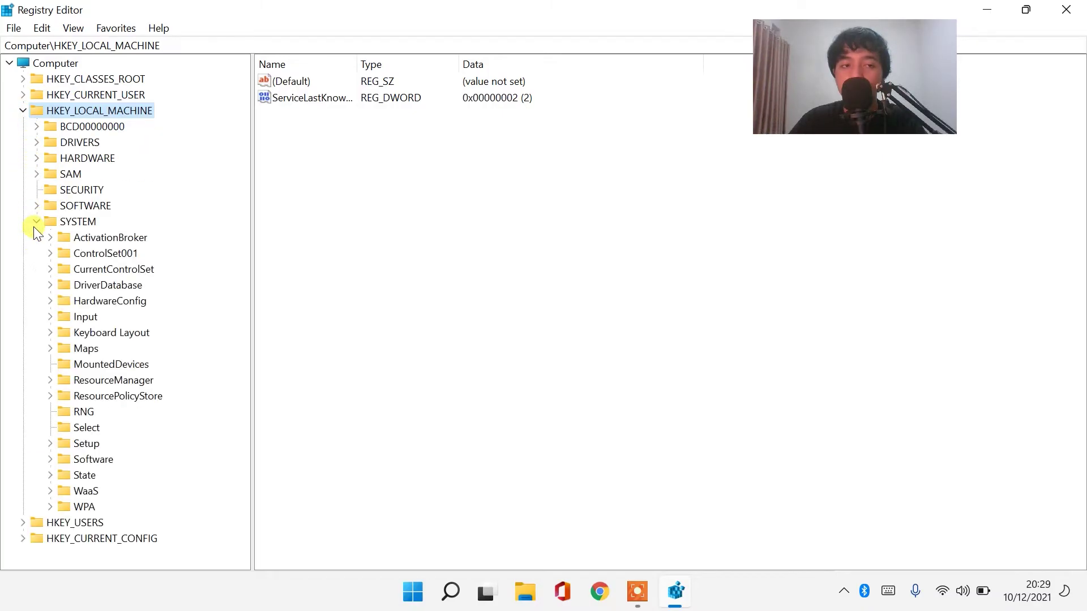
left_click(50, 254)
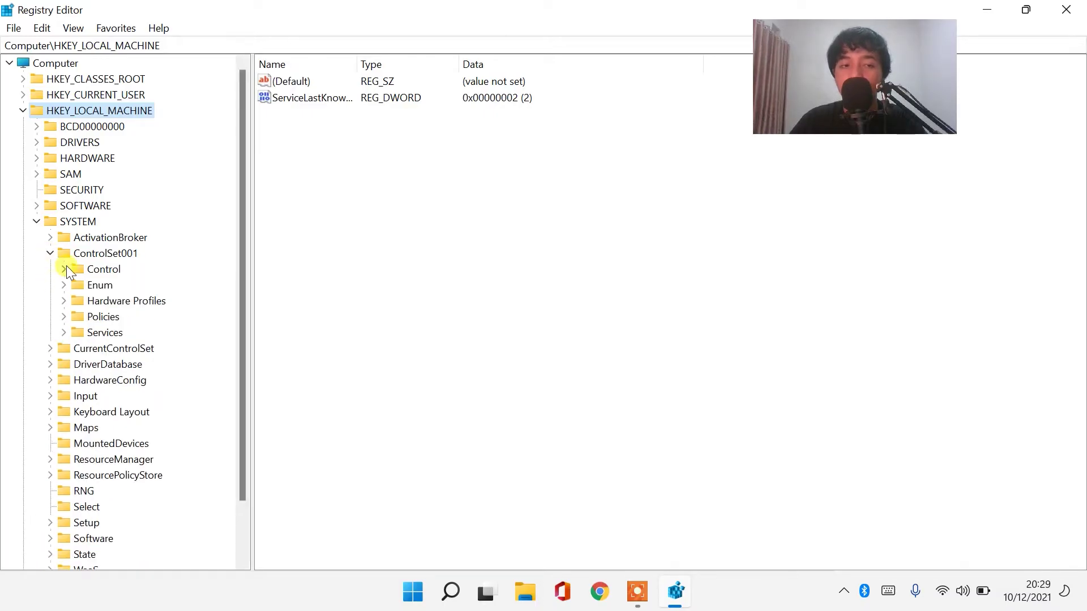
left_click(63, 273)
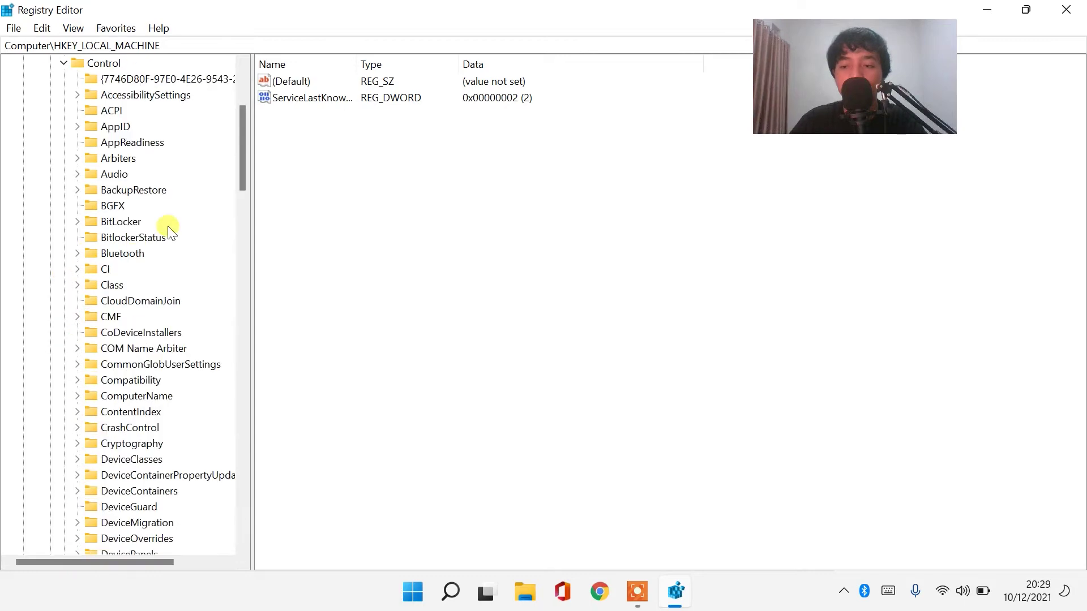
left_click_drag(242, 157, 264, 405)
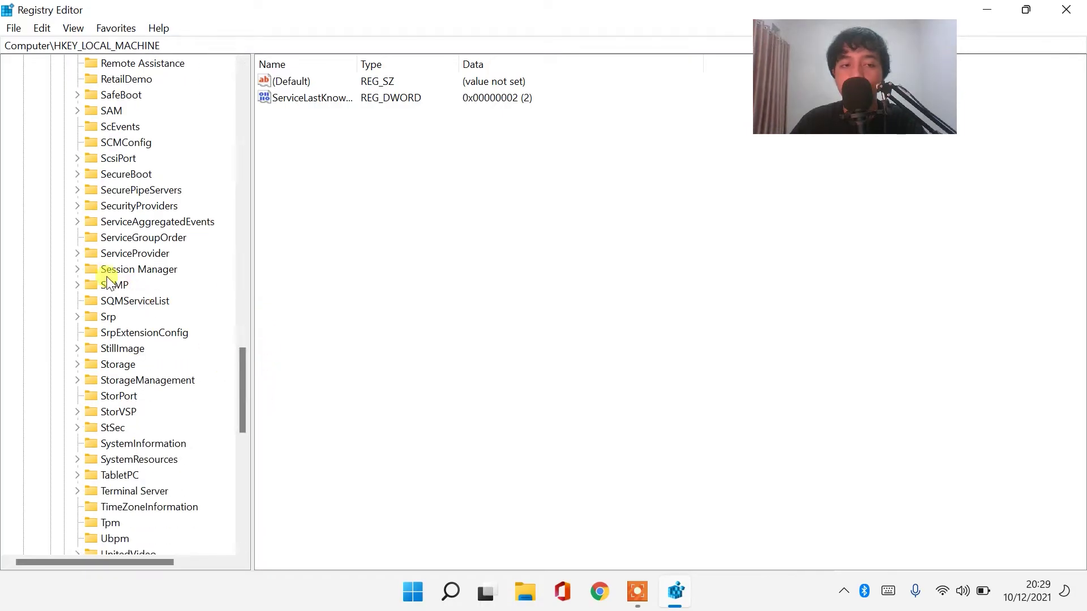
left_click(78, 273)
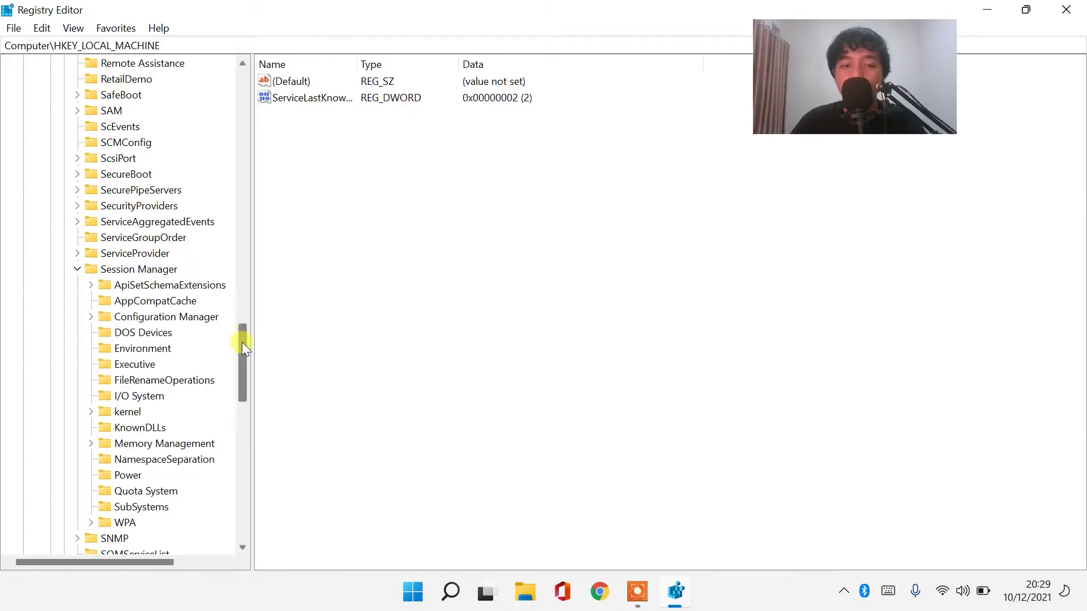
scroll(242, 345, "down", 1)
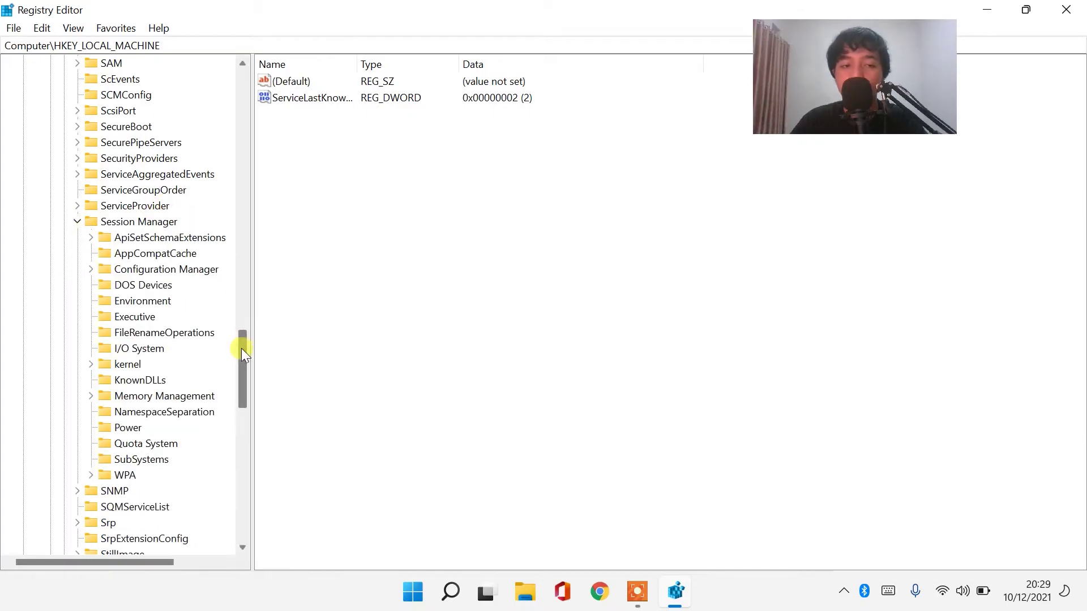
left_click(91, 396)
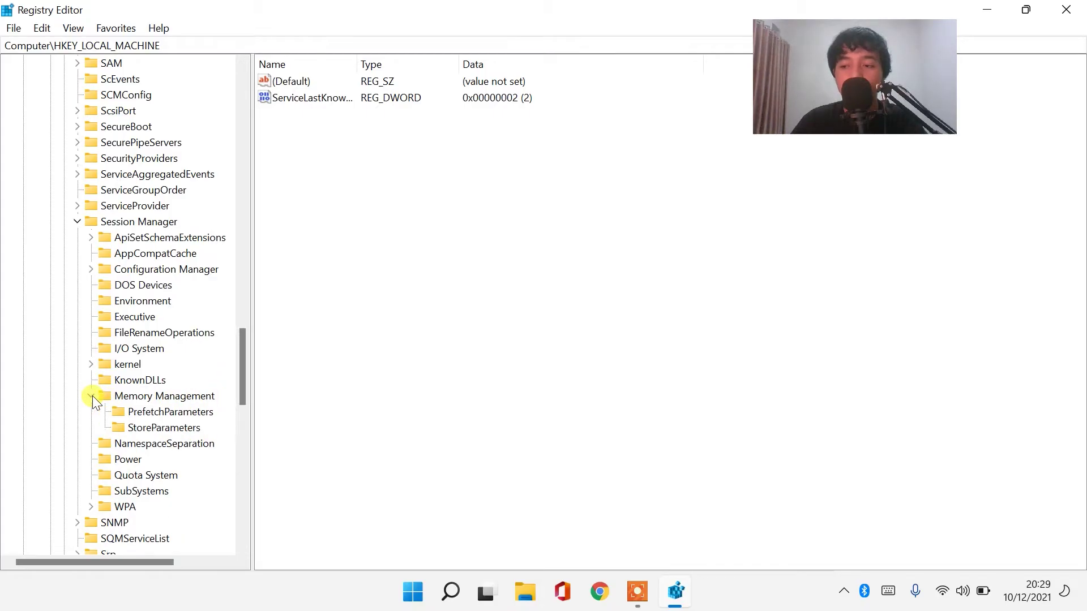
left_click(170, 412)
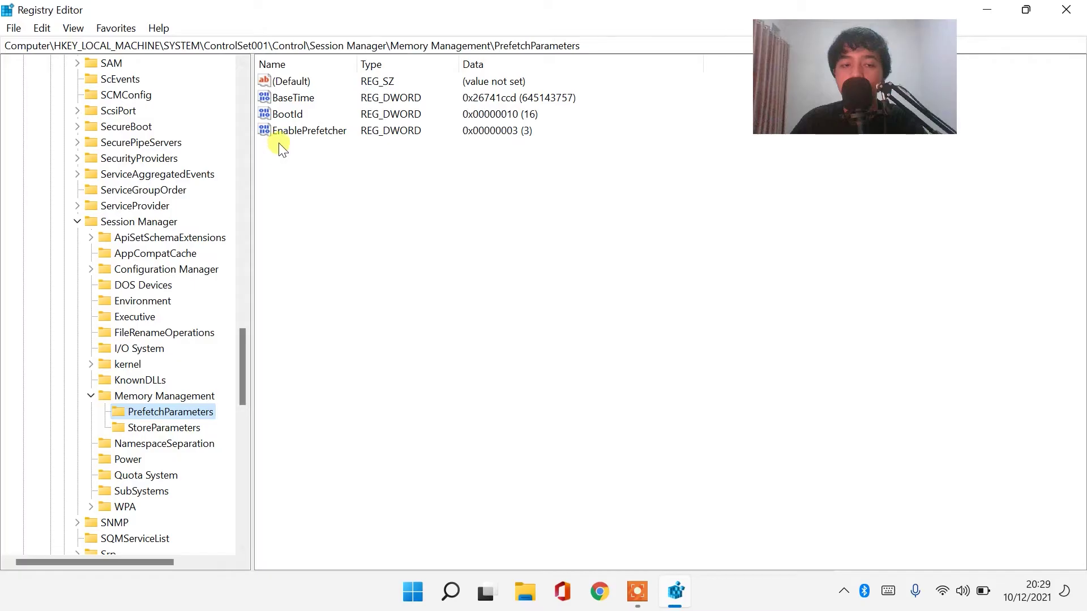
- Set the EnablePrefetcher DWORD's value data to 1, in hexadecimal, and close the Registry Editor
left_click(303, 134)
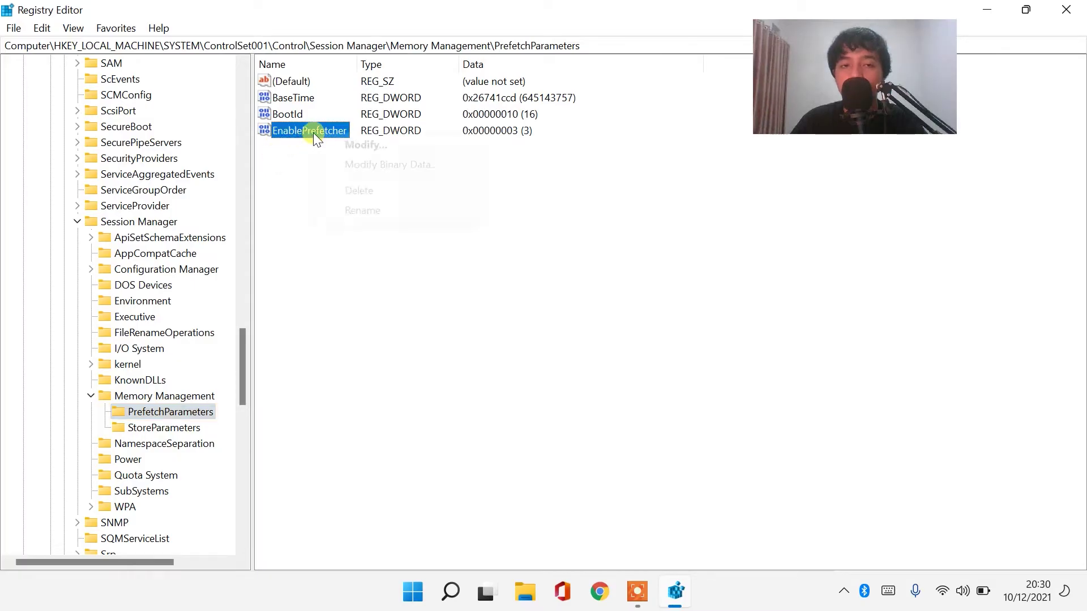
right_click(313, 134)
left_click(364, 145)
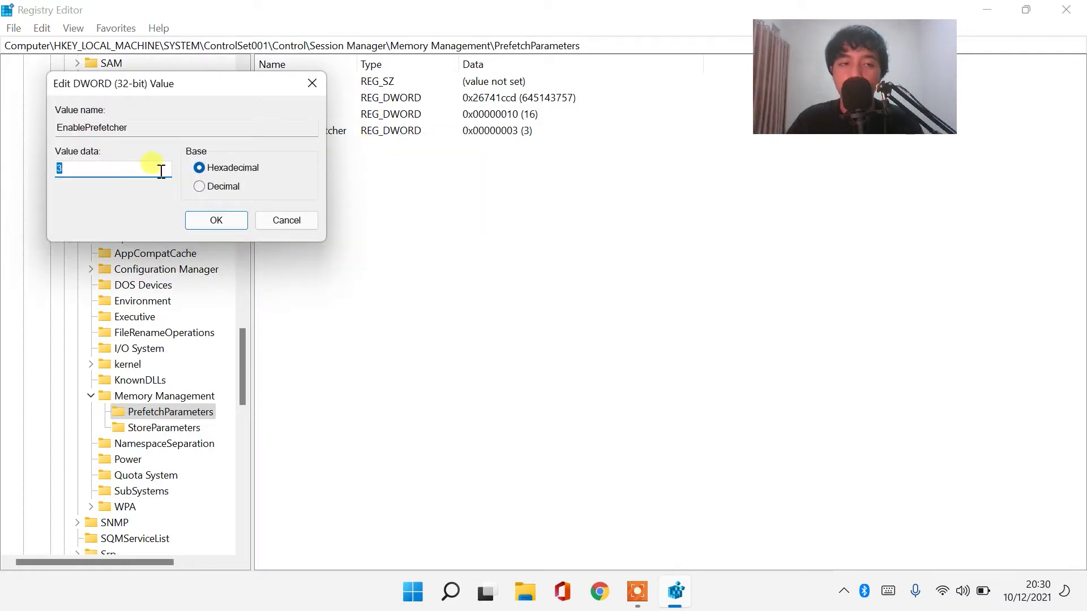
type("1")
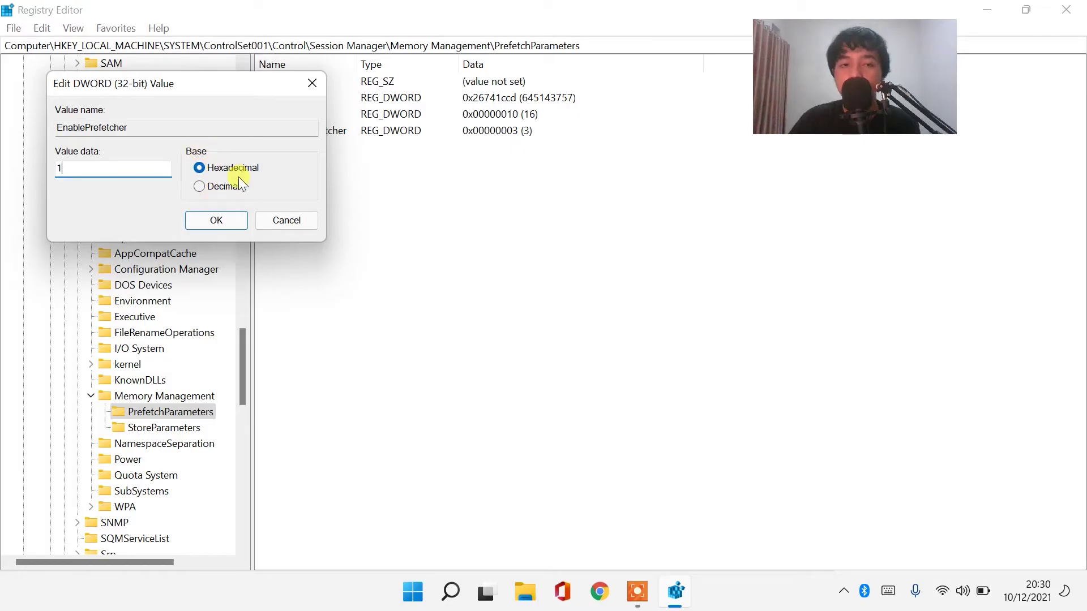
left_click(222, 222)
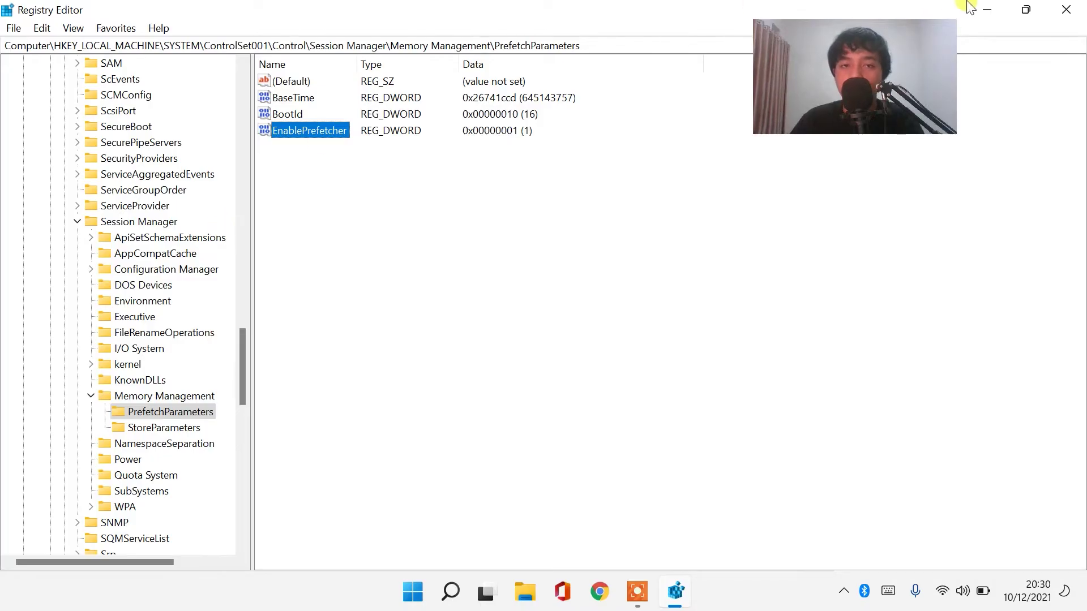
left_click(1080, 4)
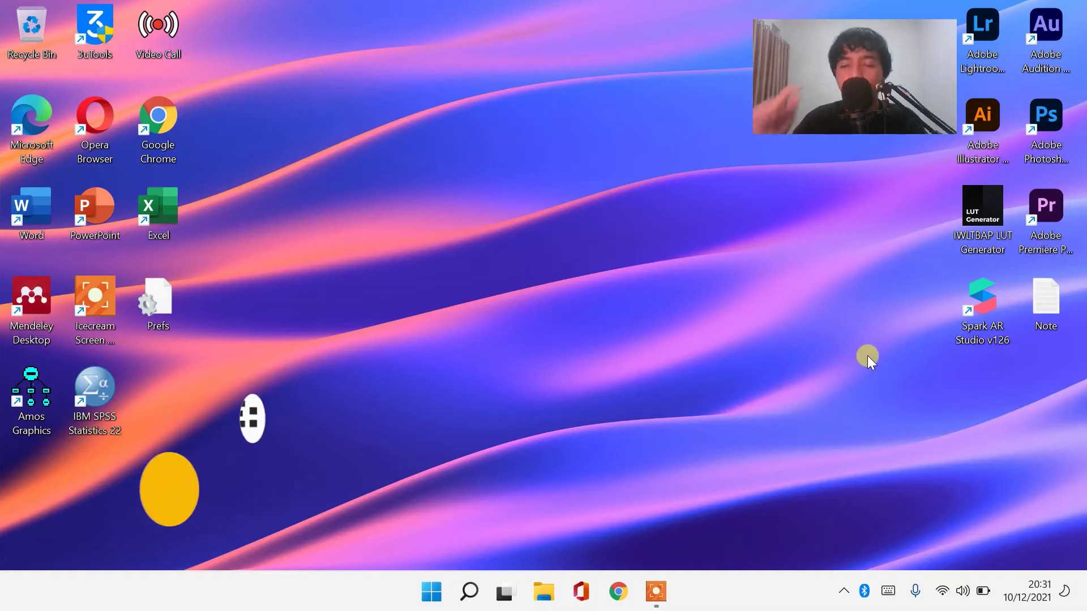
- Search Windows for the Services app and open it
left_click(474, 595)
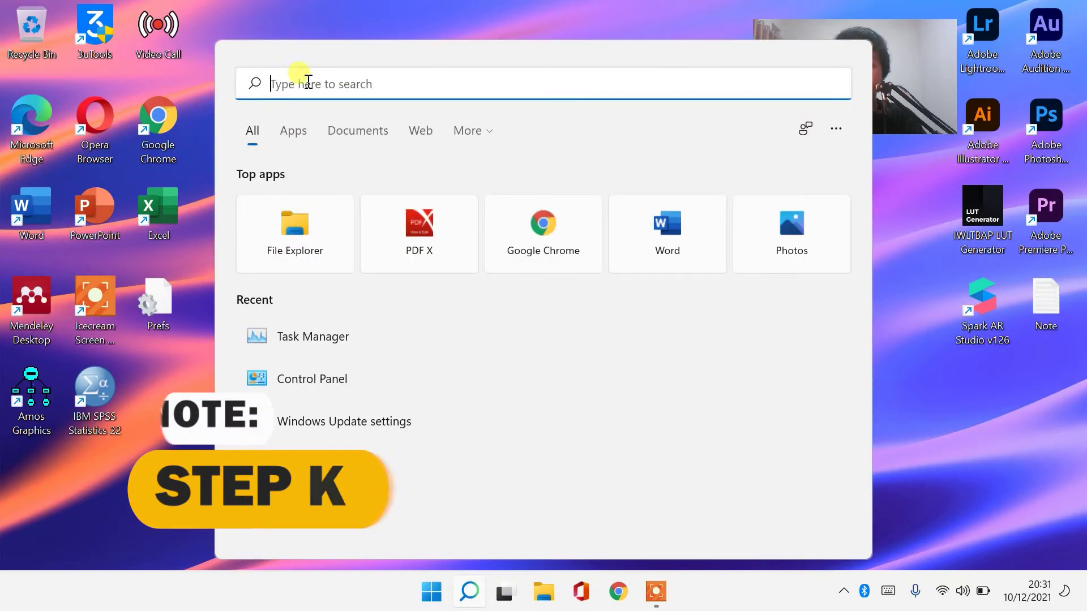
type("d")
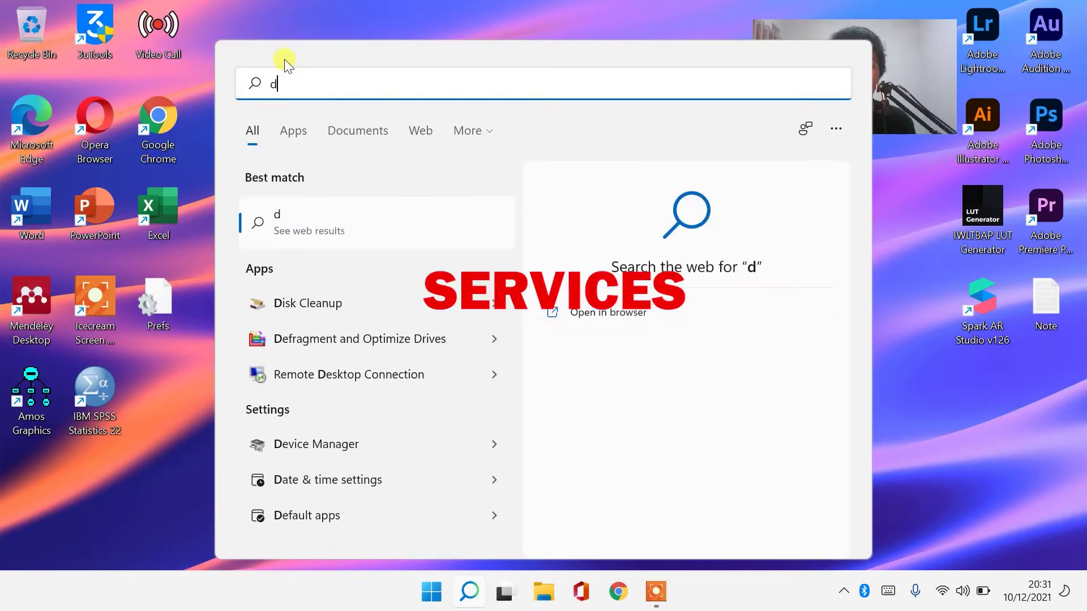
key("BackSpace")
type("ser")
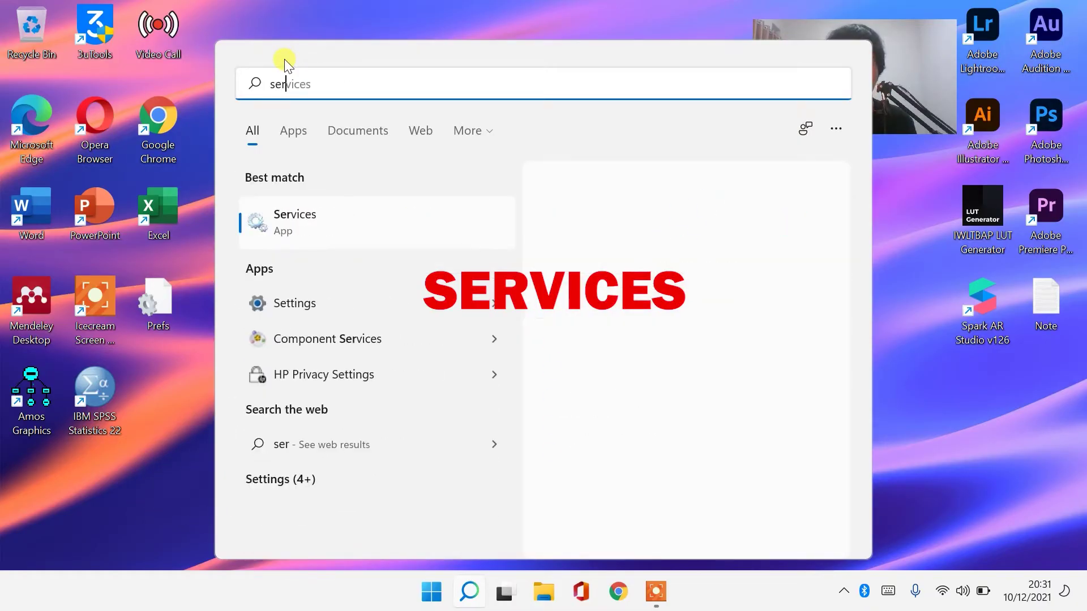
left_click(298, 223)
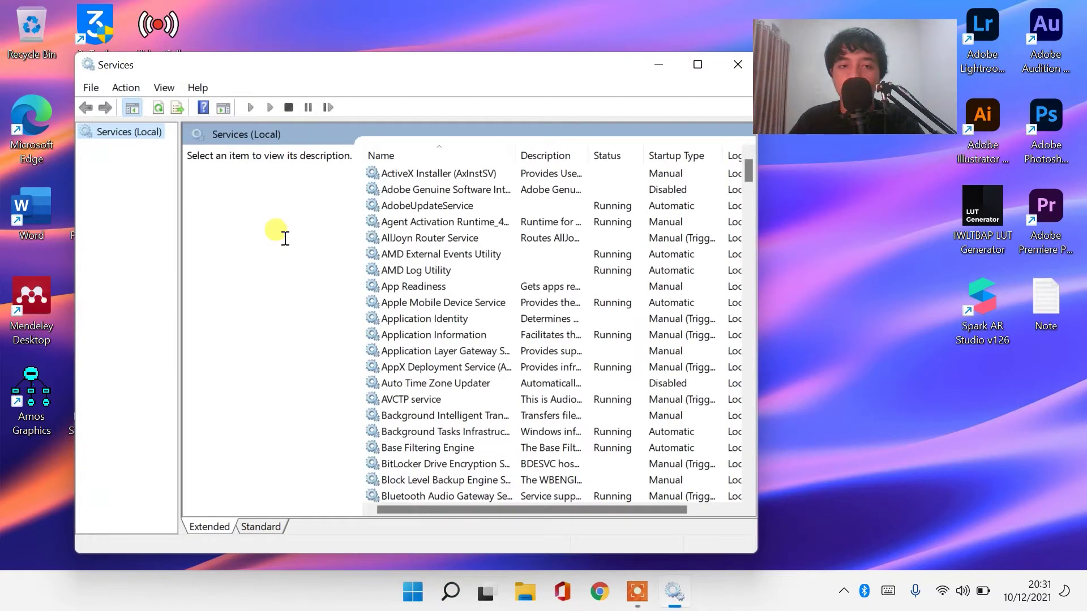
- Set the Background Intelligent Transfer Service's startup type to Disabled and apply the change
left_click_drag(748, 168, 750, 184)
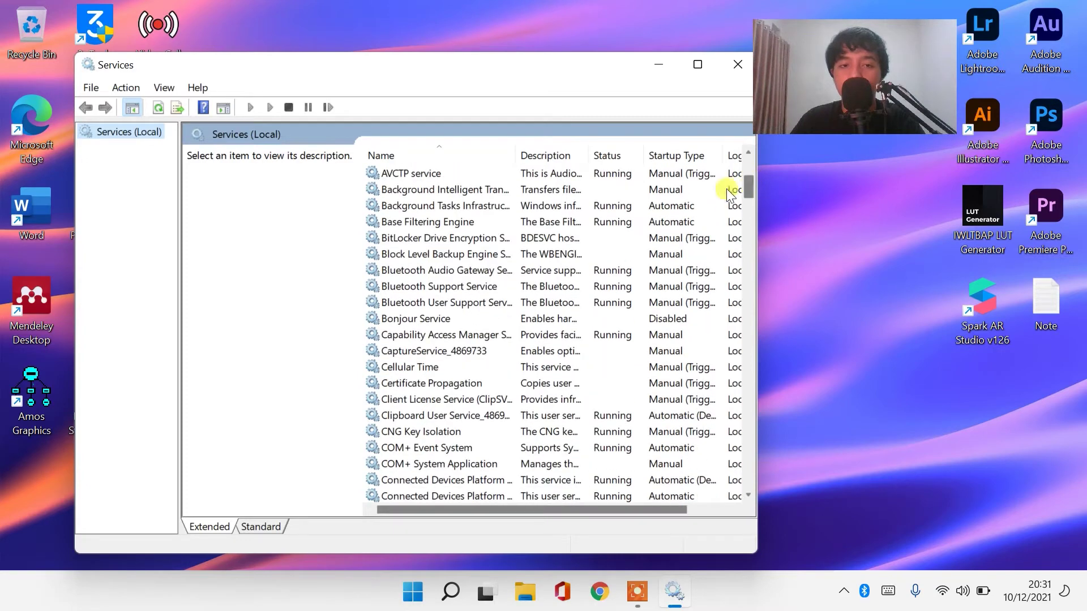
left_click(471, 190)
left_click(470, 192)
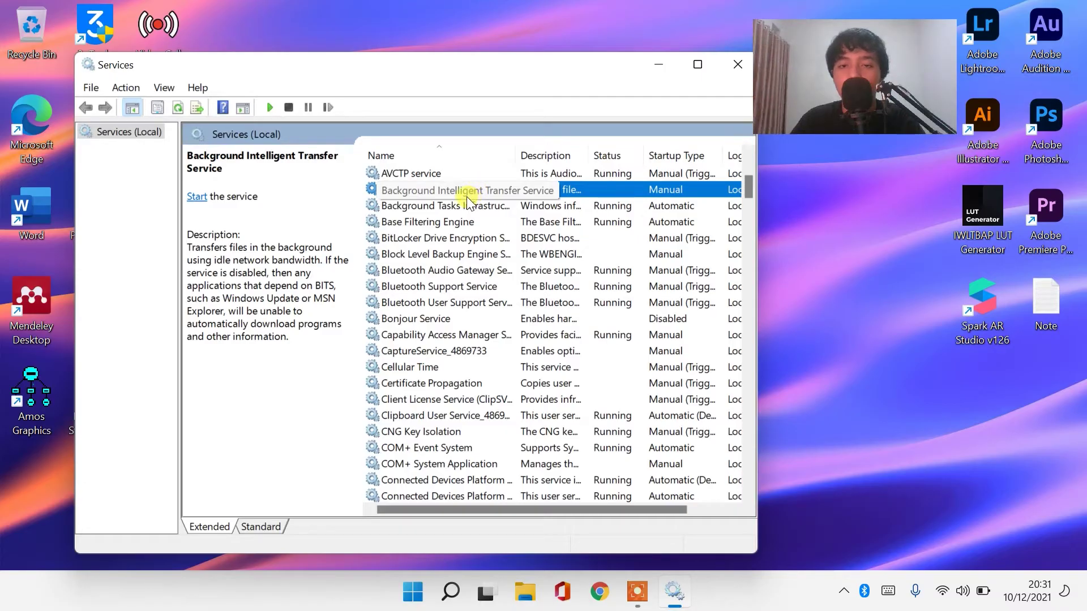
right_click(464, 189)
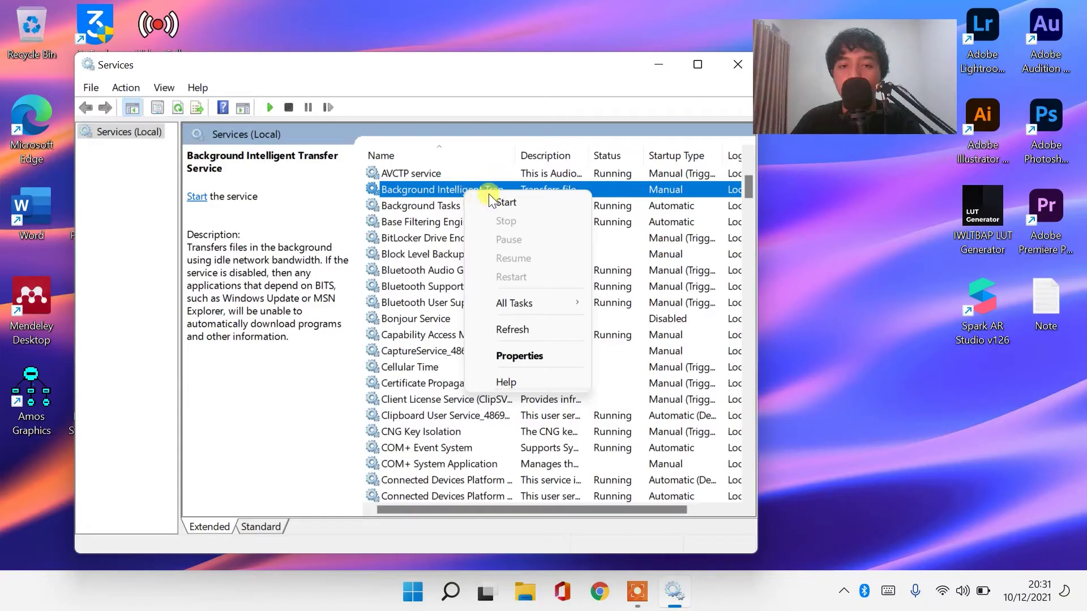
left_click(519, 357)
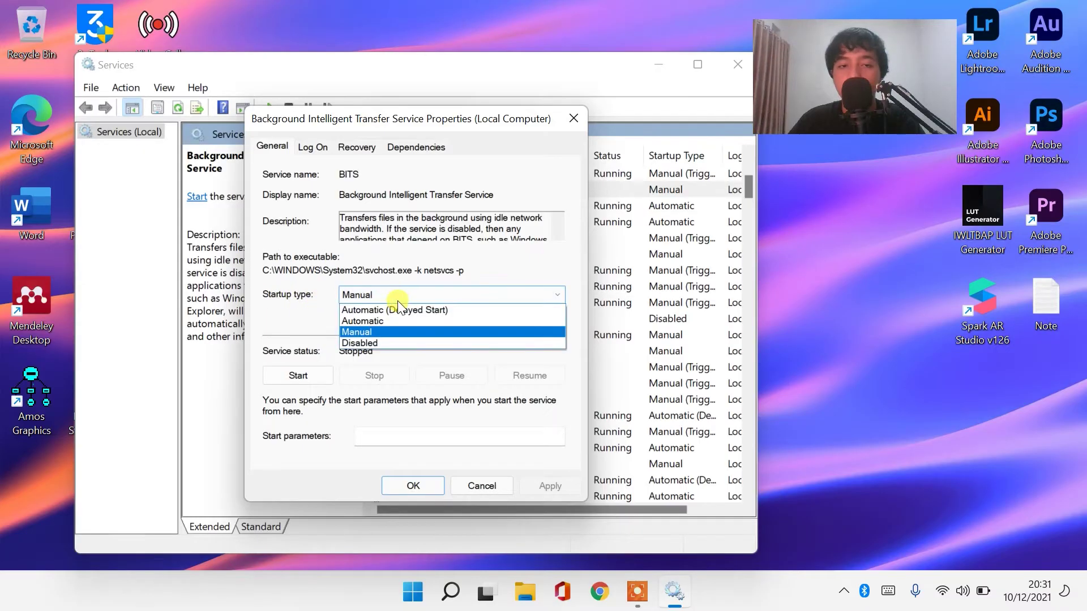
left_click(362, 343)
left_click(565, 488)
left_click(429, 494)
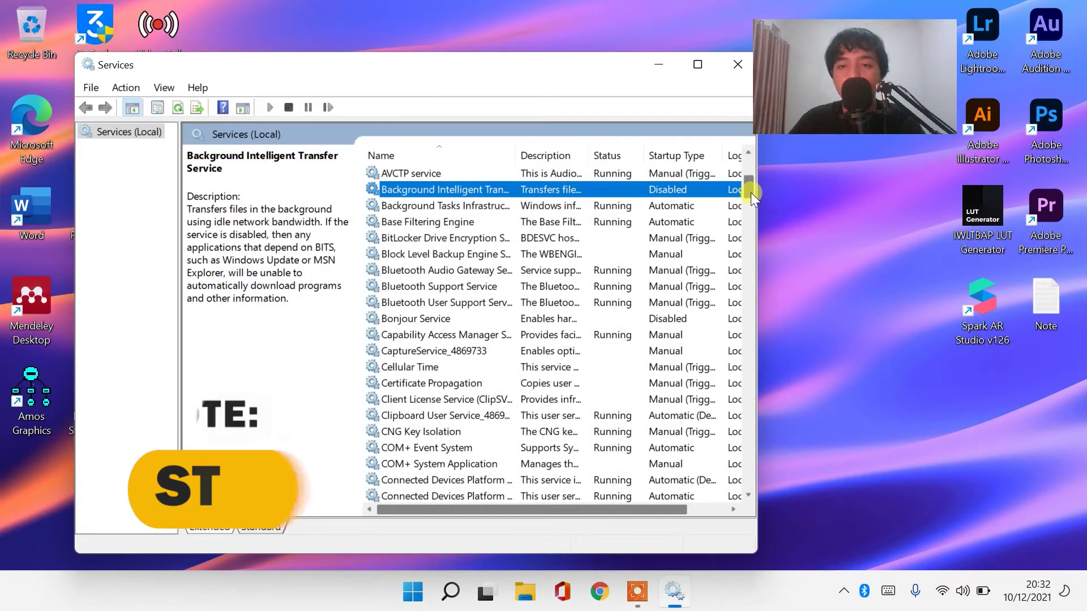
- Set the SysMain service's startup type to Disabled, apply the change, and close Services
left_click_drag(749, 193, 762, 397)
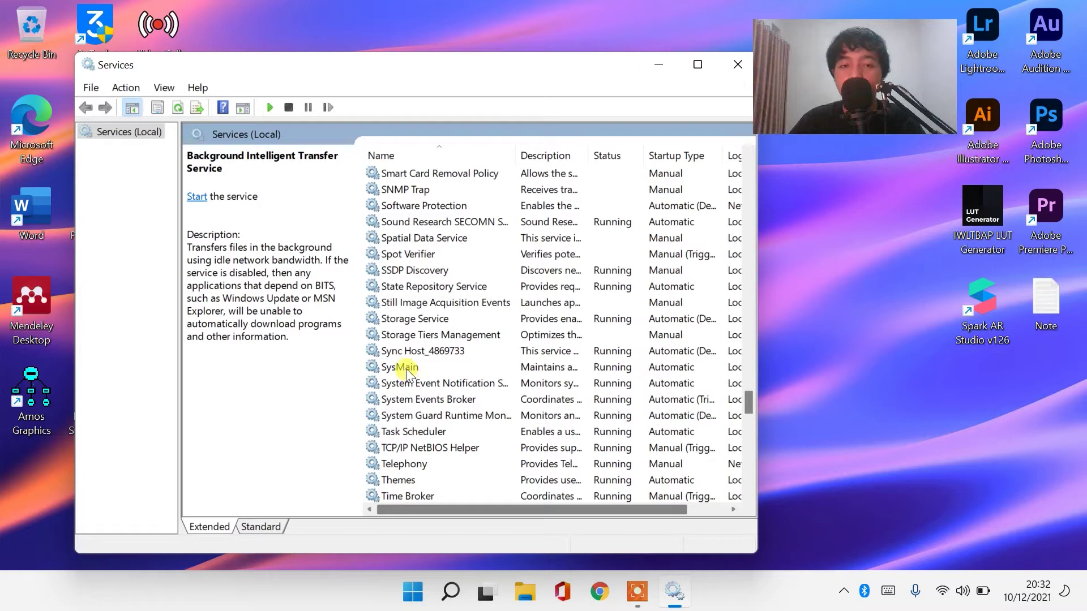
left_click(406, 365)
right_click(407, 365)
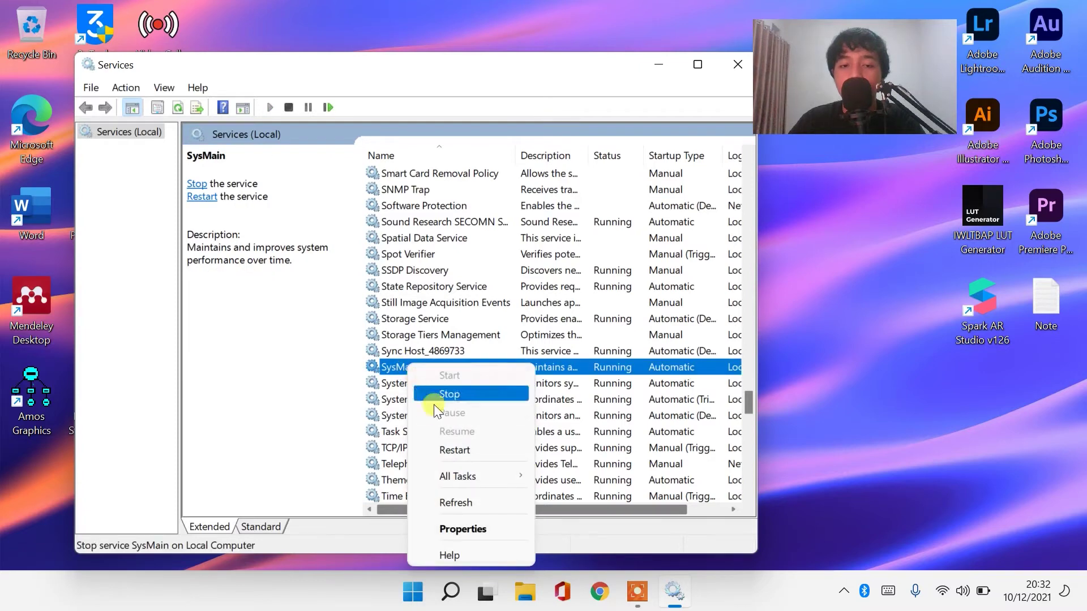
left_click(477, 532)
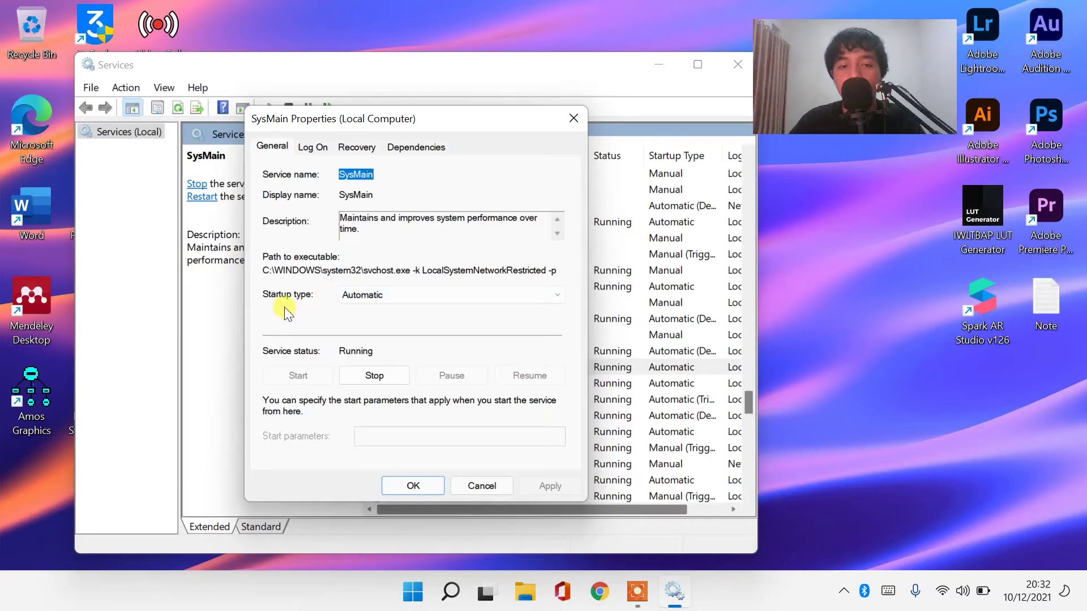
left_click(375, 290)
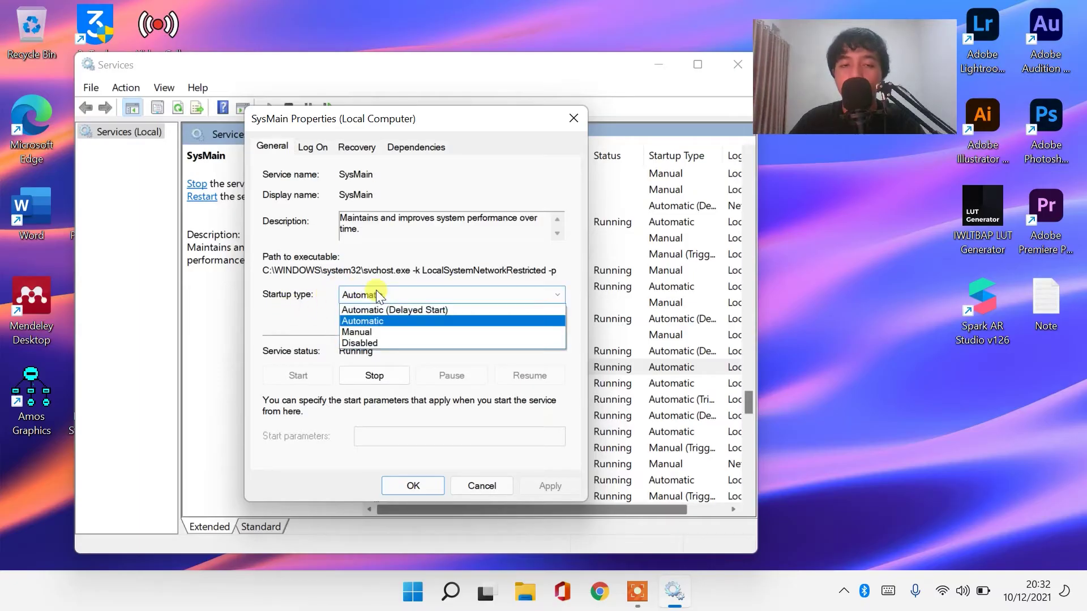
left_click(364, 343)
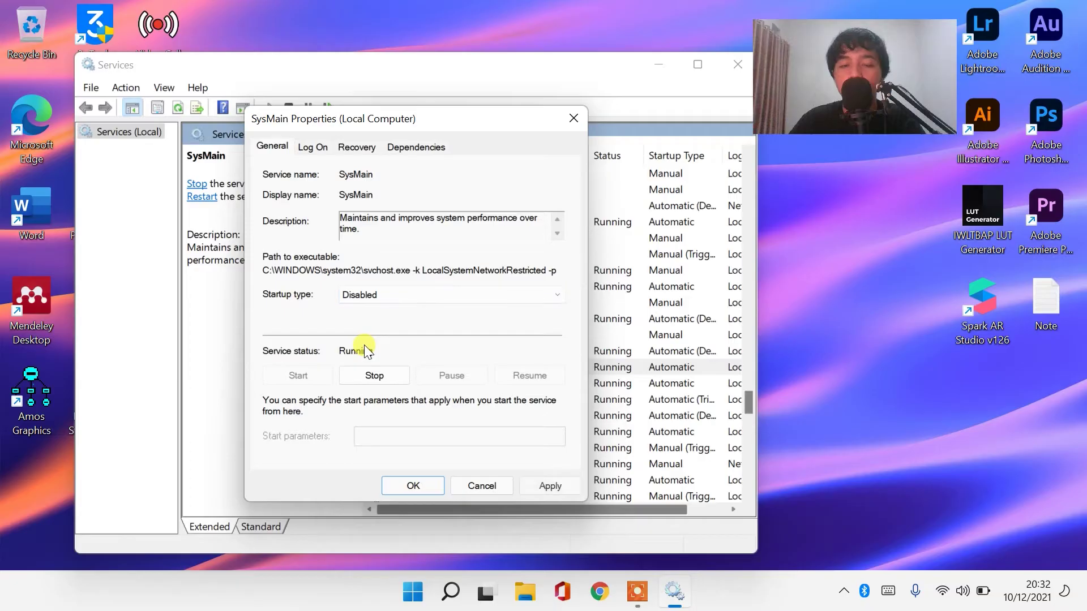
left_click(568, 484)
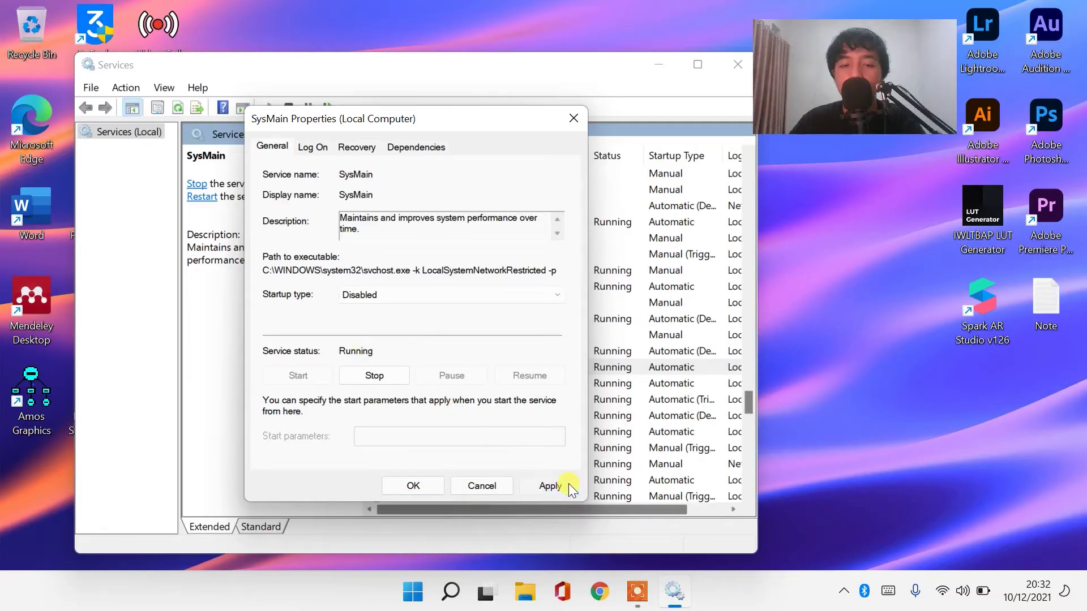
left_click(426, 493)
key("alt+F4")
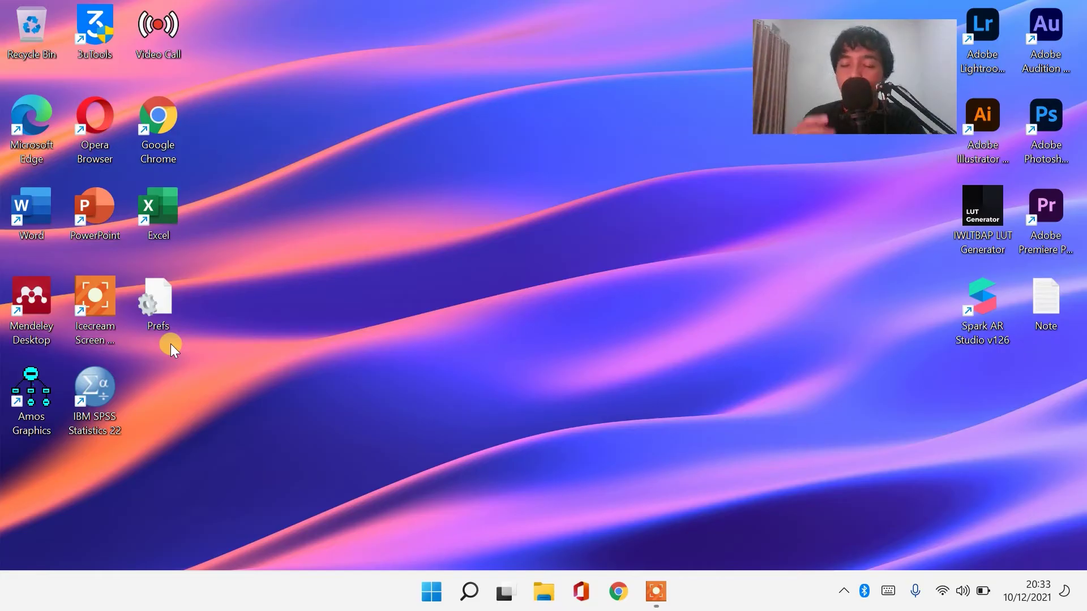
double_click(161, 305)
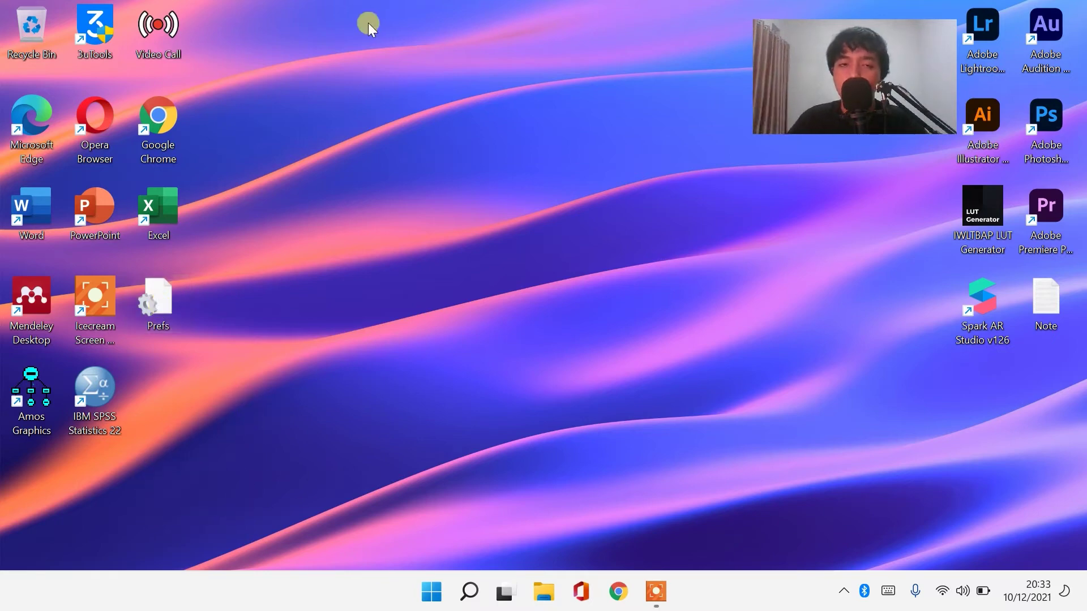
- Open the WinUpdBlockerv12 archive from the Downloads folder and run Wub.exe from its WinUpdBlockerv12 folder
left_click(541, 591)
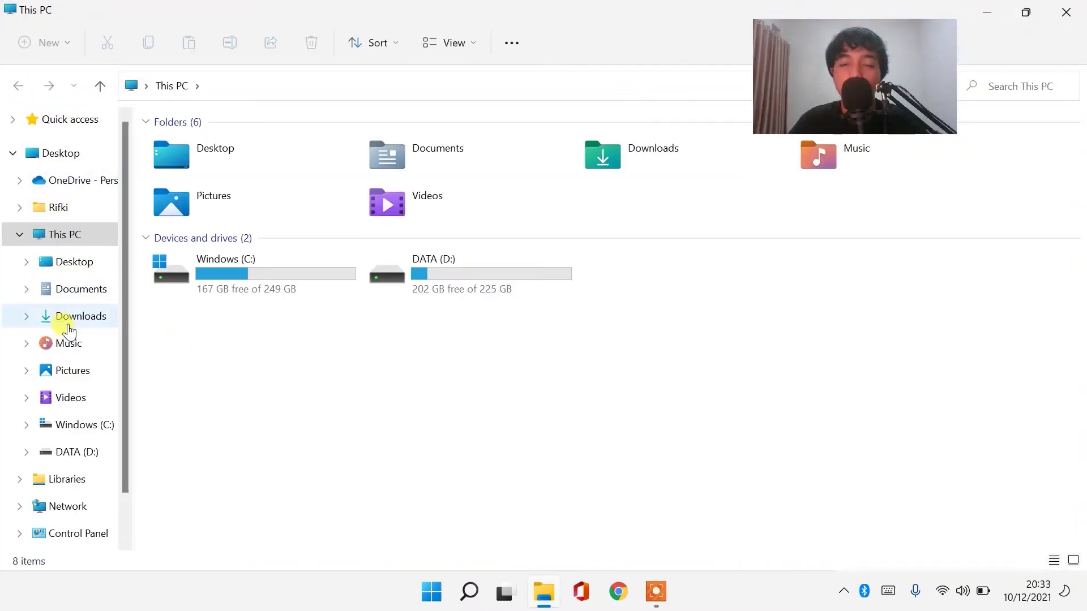
left_click(68, 329)
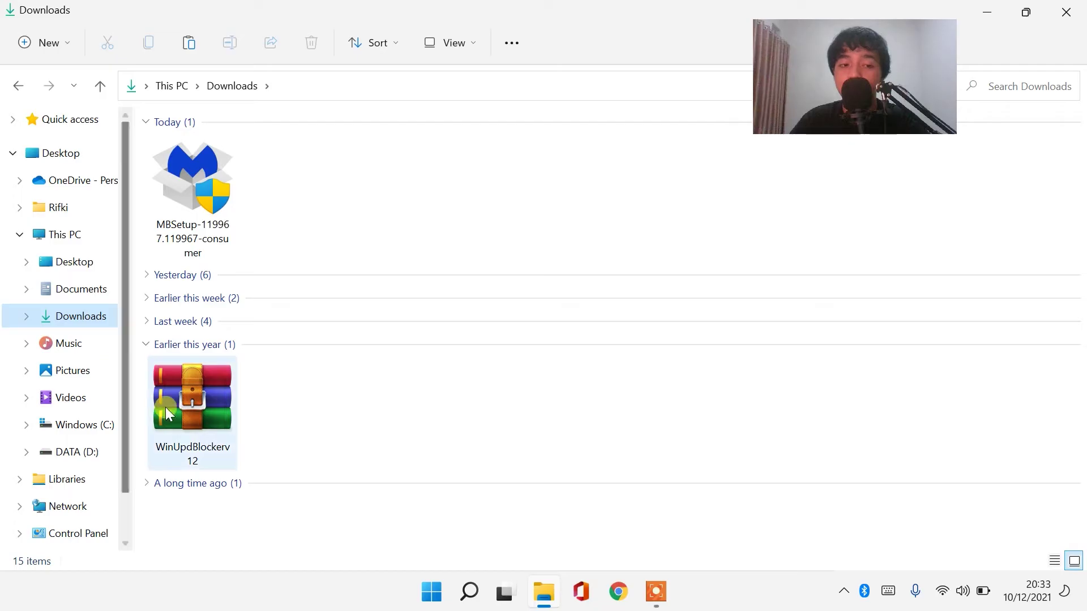
double_click(199, 412)
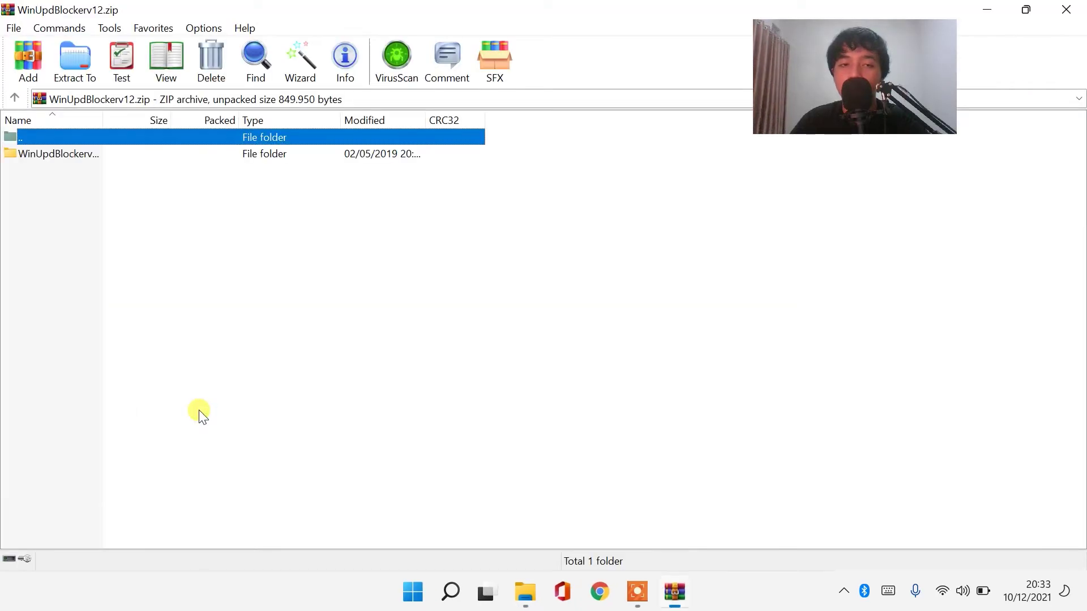
double_click(45, 153)
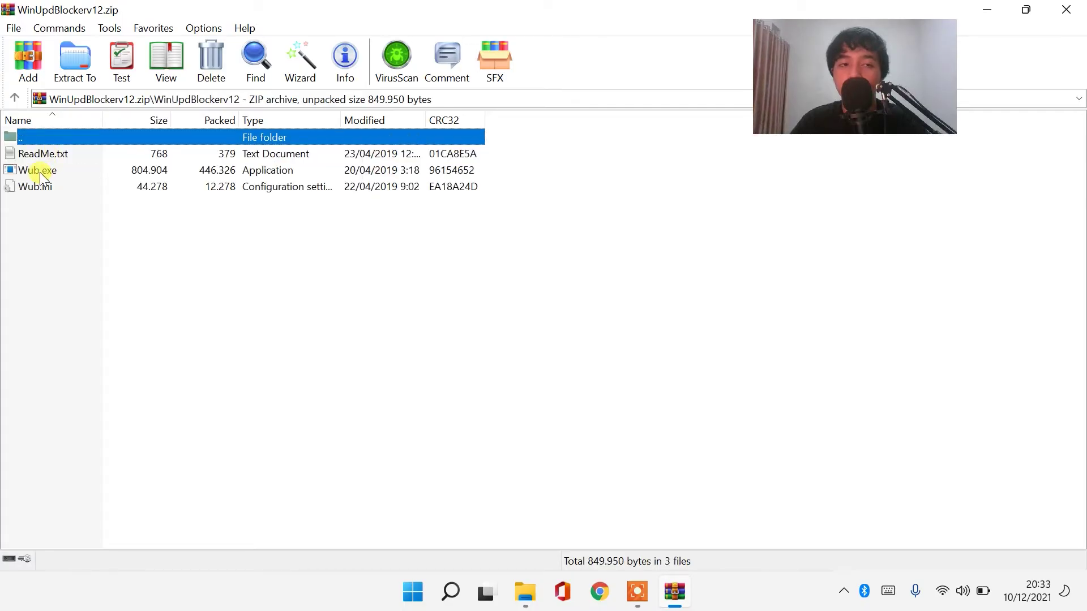
left_click(42, 173)
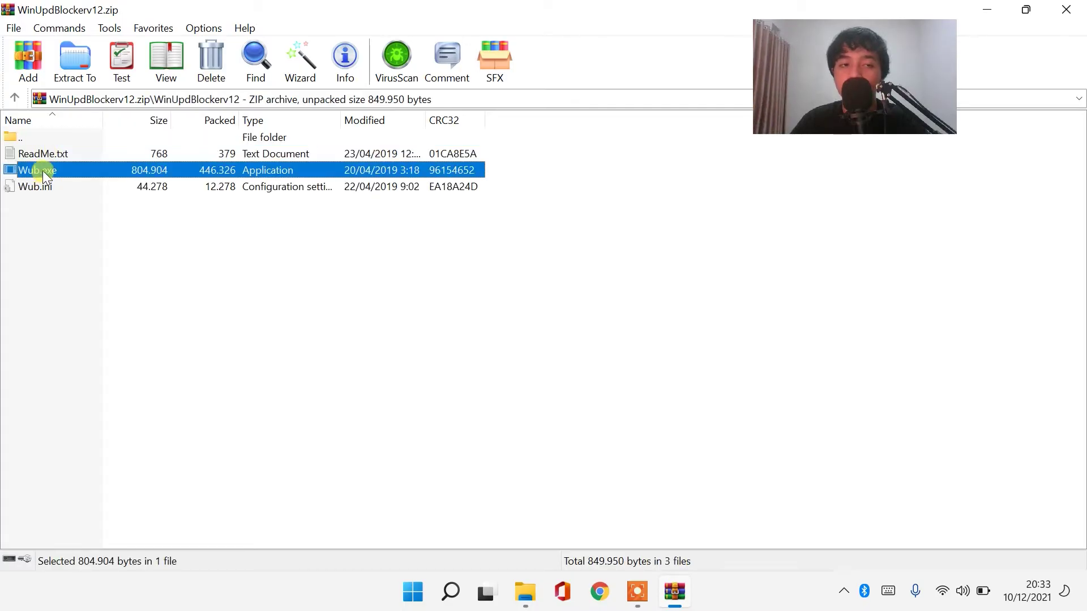
left_click(44, 172)
double_click(78, 170)
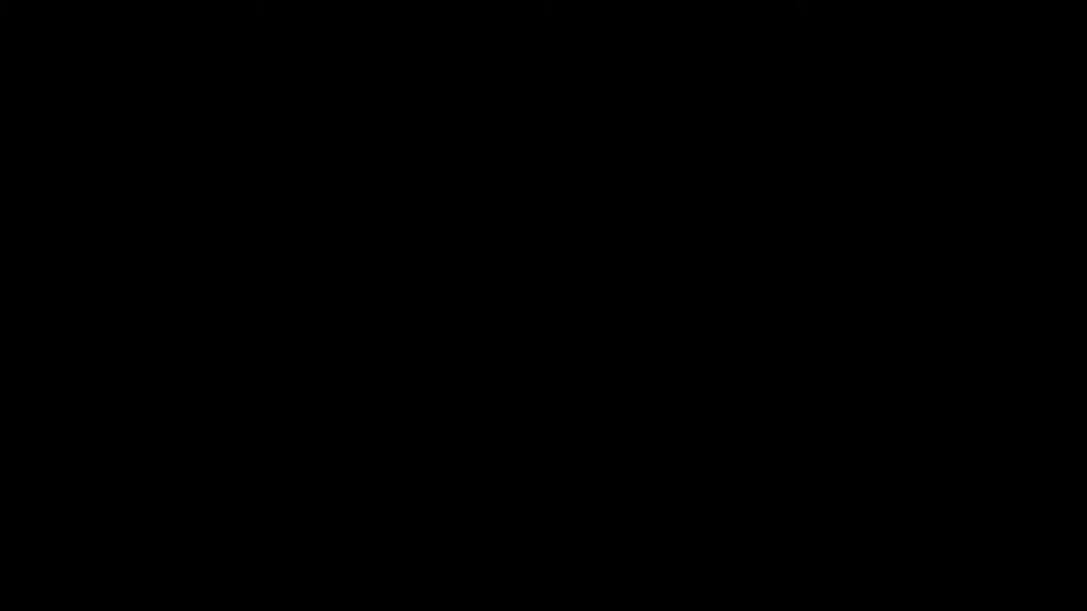
left_click(462, 431)
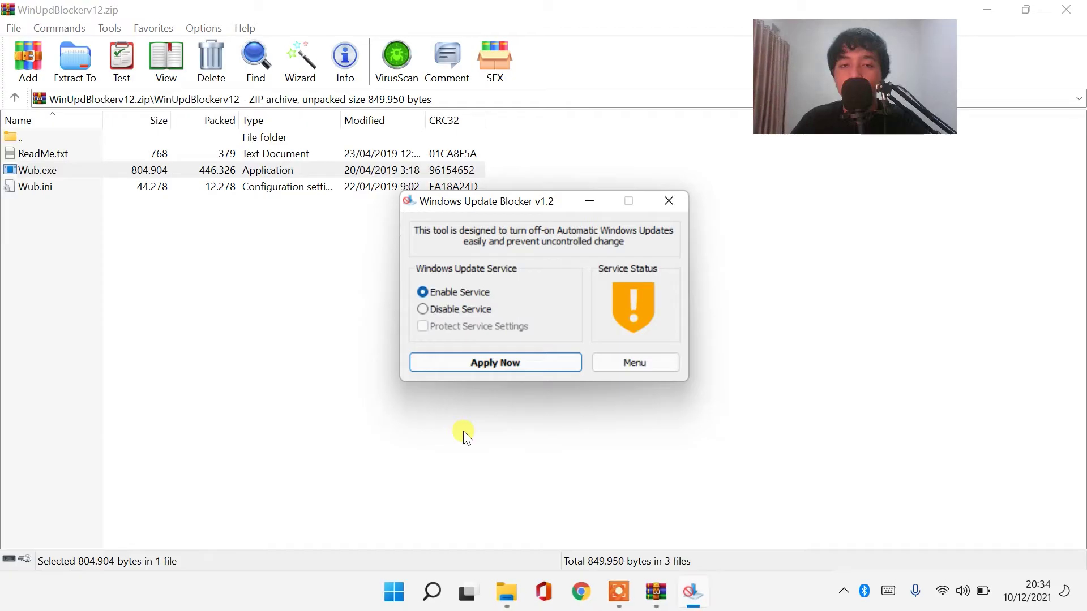
- Disable the Windows Update service with Protect Service Settings enabled, apply it, and close the tool, archive and Downloads windows
left_click(429, 316)
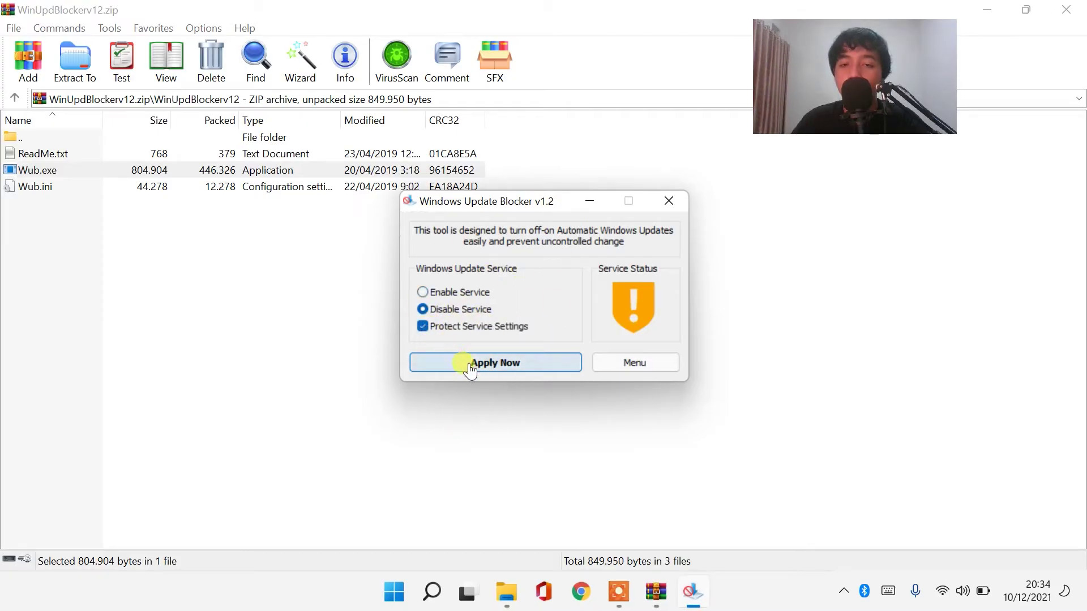
left_click(504, 369)
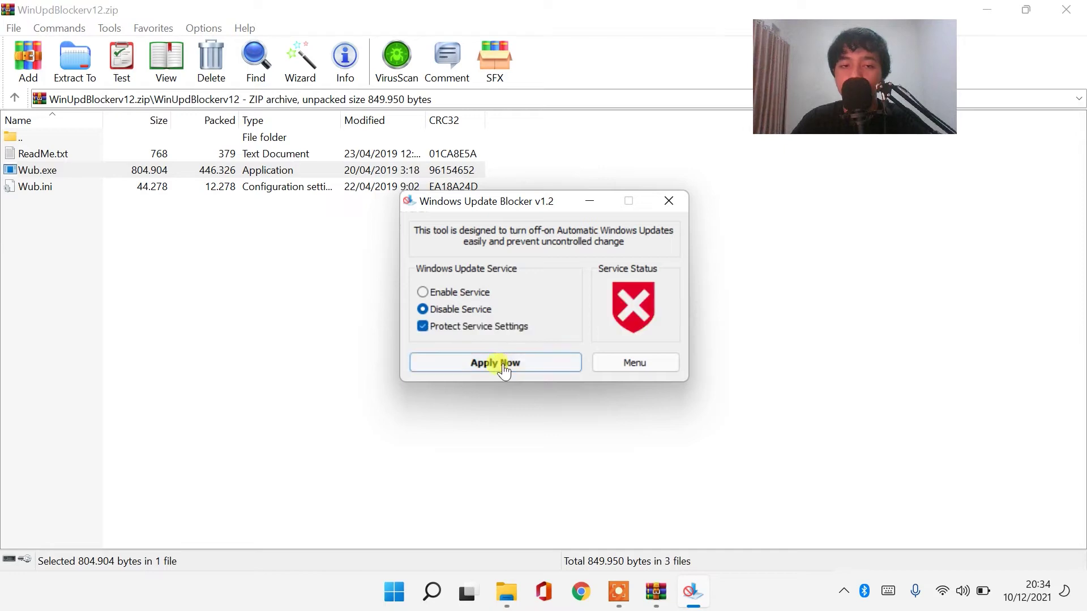
left_click(679, 199)
left_click(1065, 10)
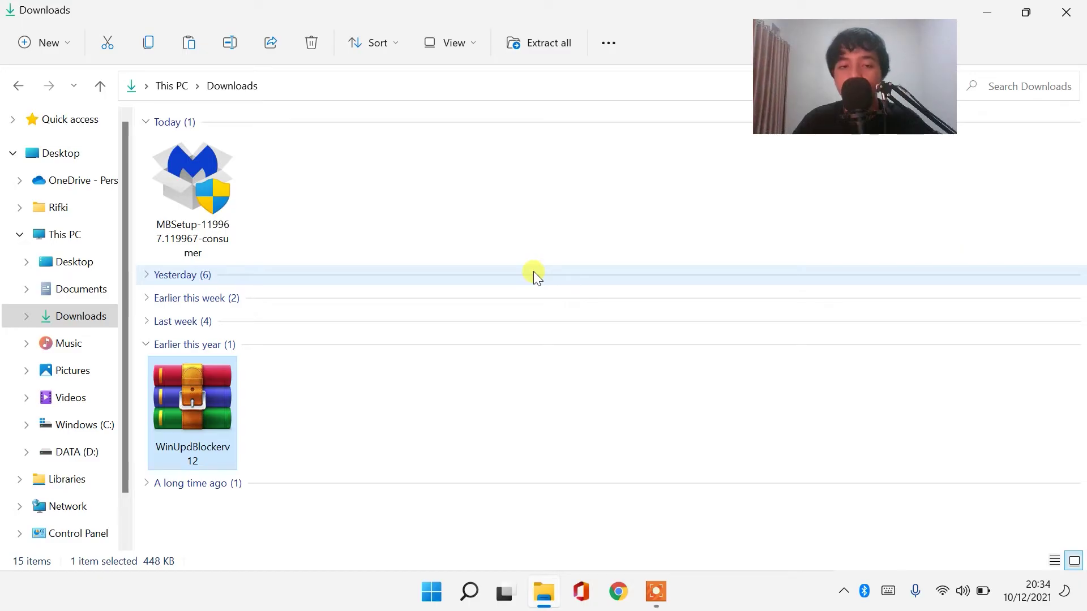
left_click(1066, 10)
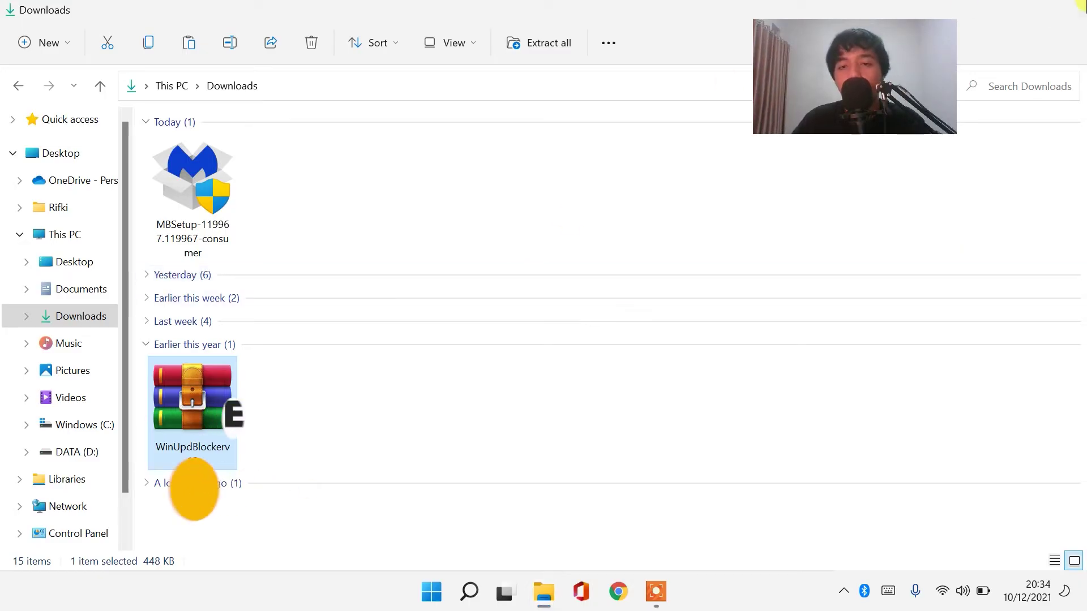
- Switch to Google Chrome, search for malwarebytes, and open the official malwarebytes.com site
left_click(623, 591)
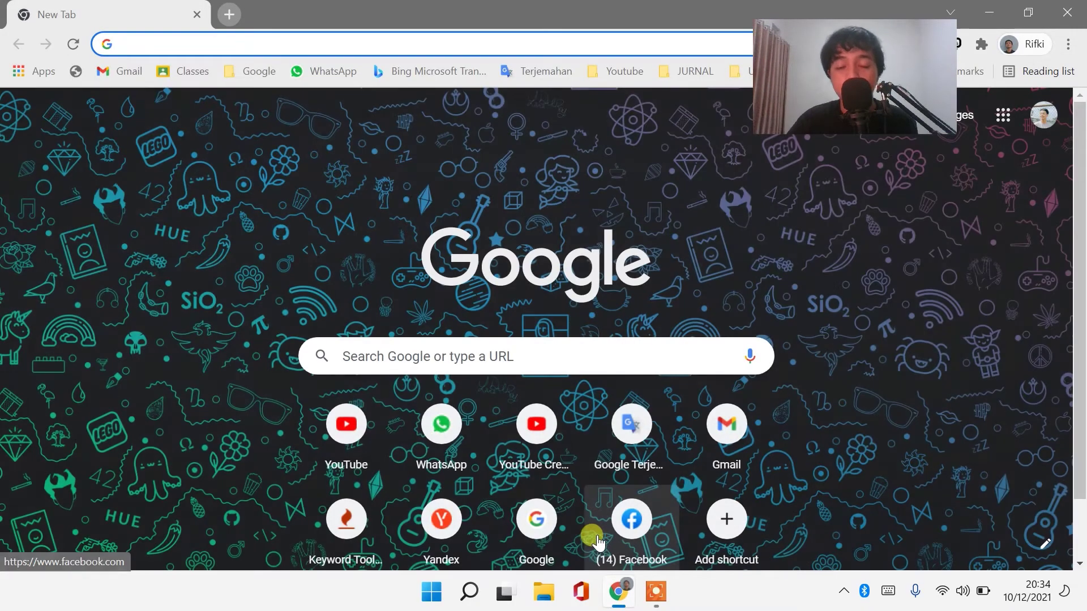
left_click(199, 42)
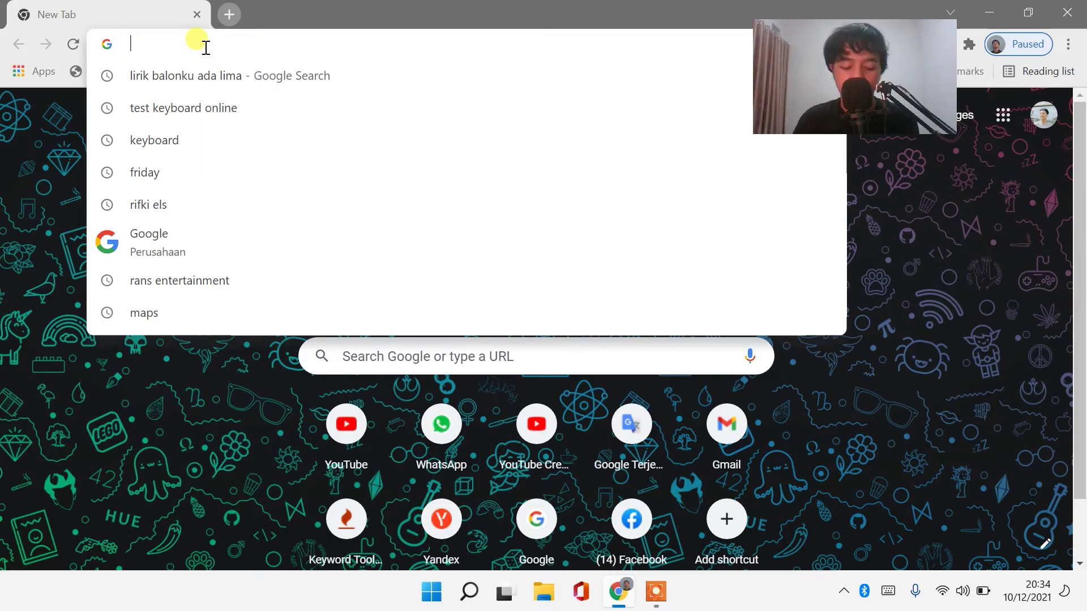
type("msle")
key("BackSpace")
key("BackSpace")
key("BackSpace")
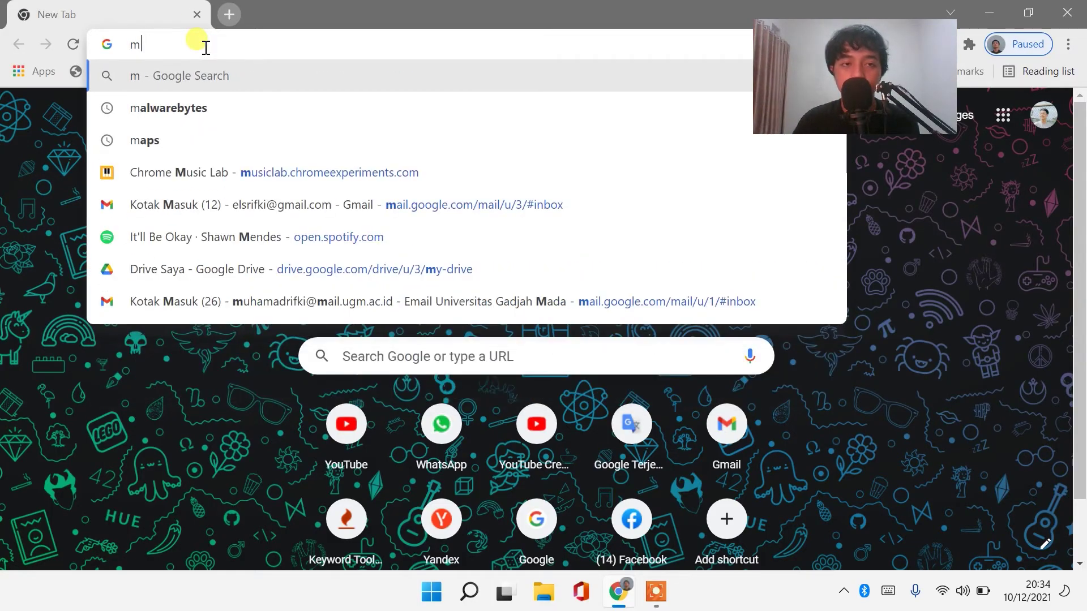
left_click(173, 108)
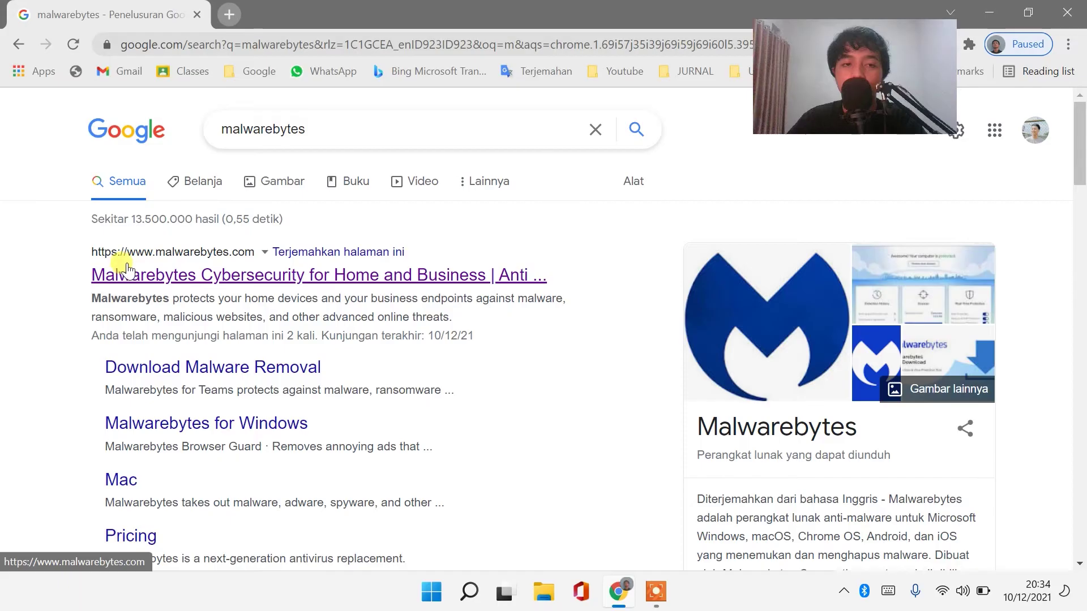
left_click(144, 275)
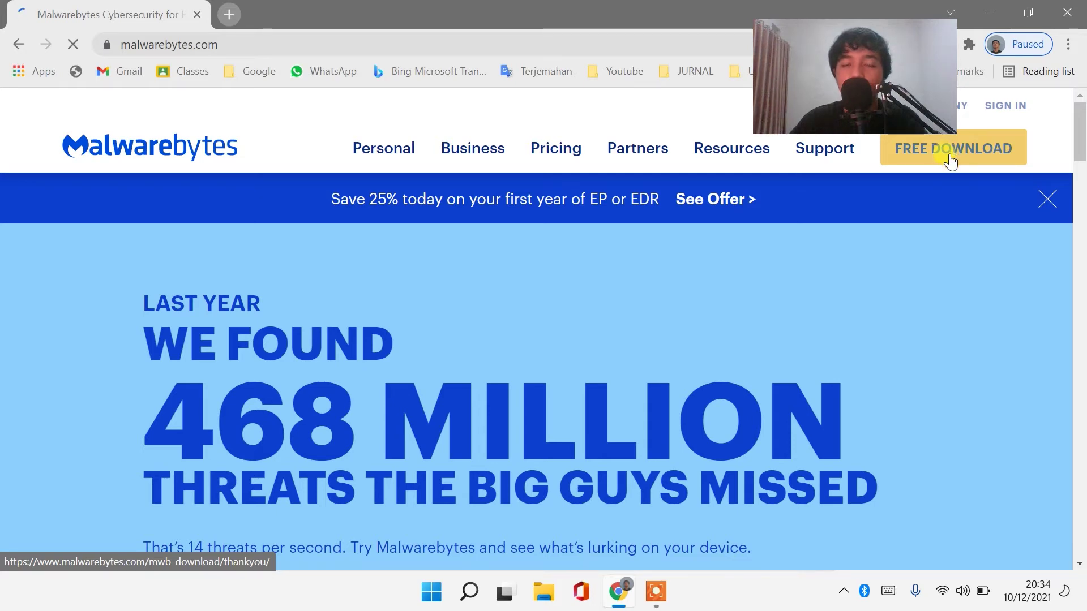
- Download the free Malwarebytes installer and run the downloaded MBSetup file
left_click(951, 161)
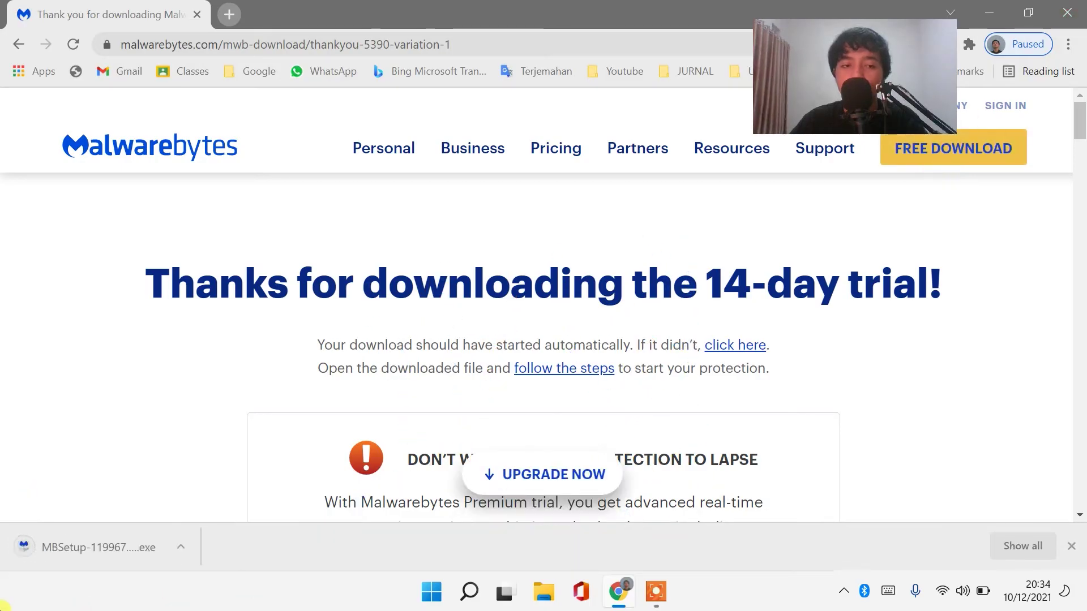
left_click(87, 548)
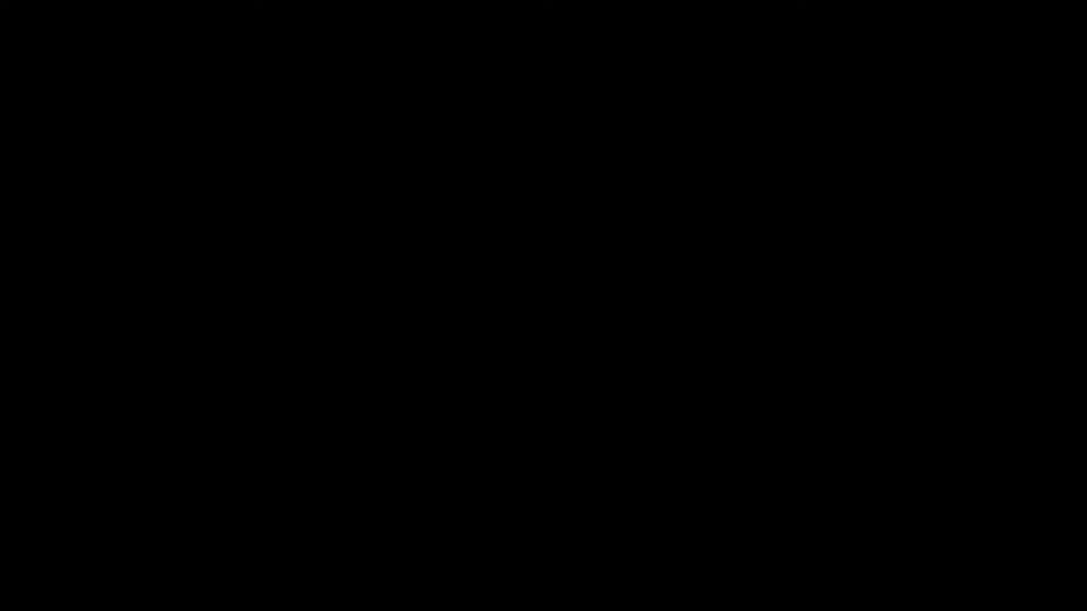
left_click(474, 441)
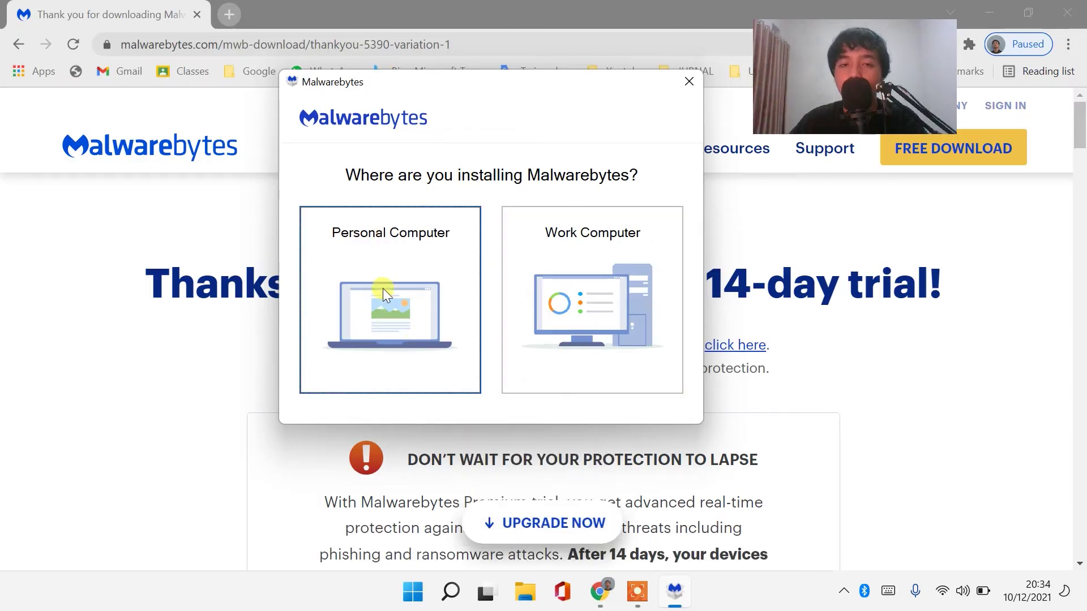
- Install Malwarebytes for a Personal Computer and skip adding Malwarebytes Browser Guard
left_click(384, 310)
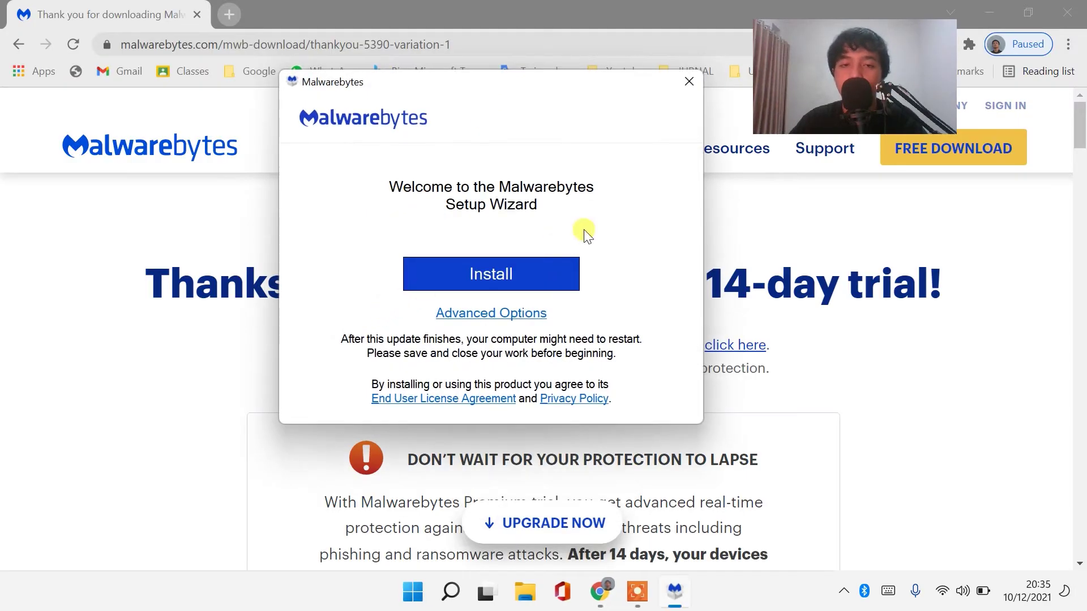
left_click(488, 280)
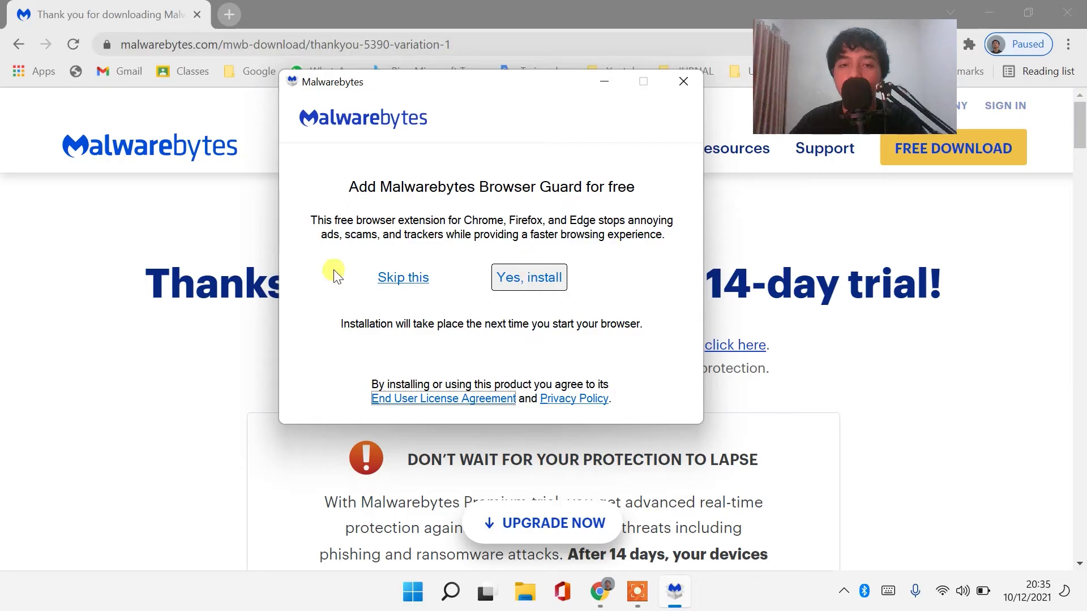
left_click(406, 277)
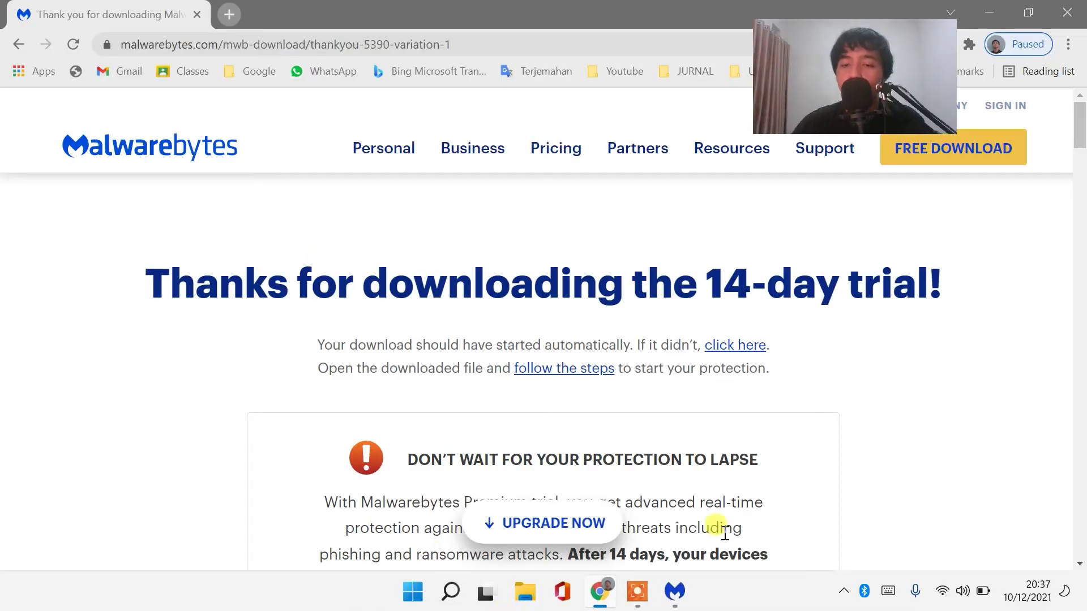
- Switch to Malwarebytes, run a threat scan, and quarantine all detected items
left_click(669, 597)
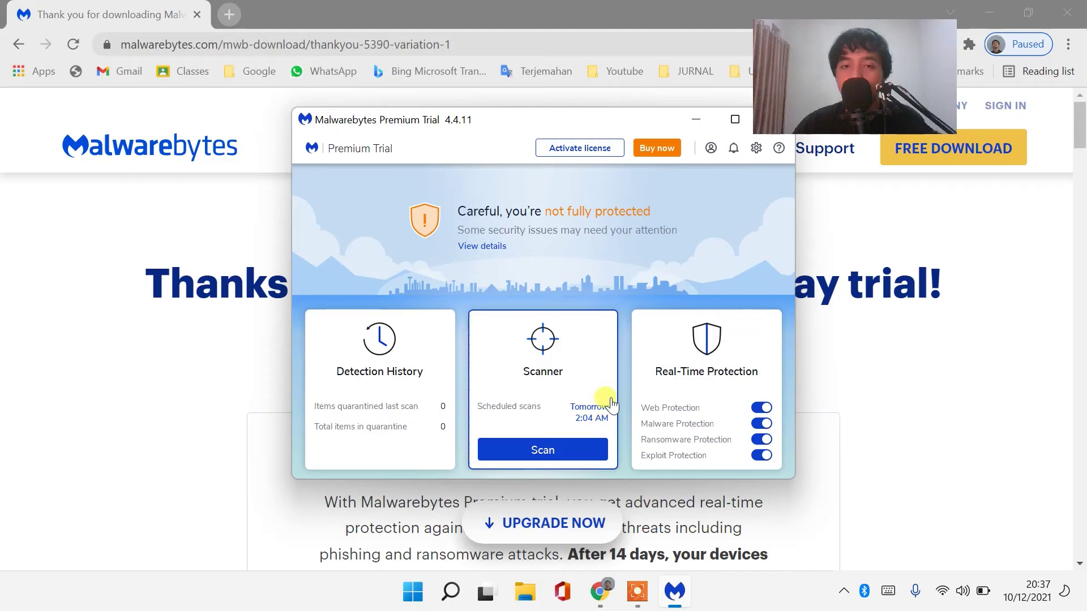
left_click_drag(612, 130, 533, 91)
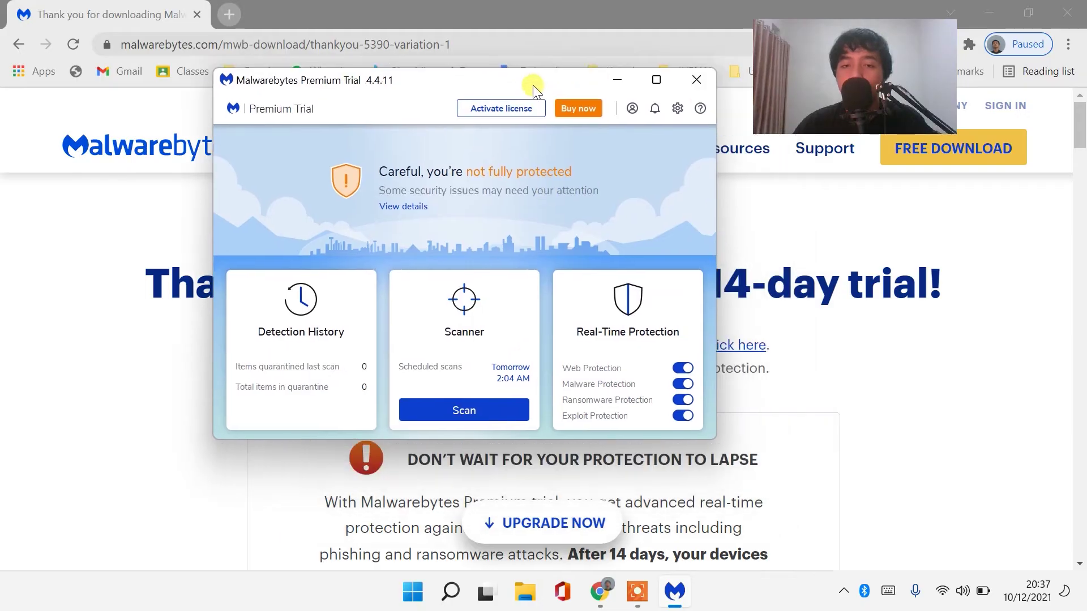
left_click(467, 410)
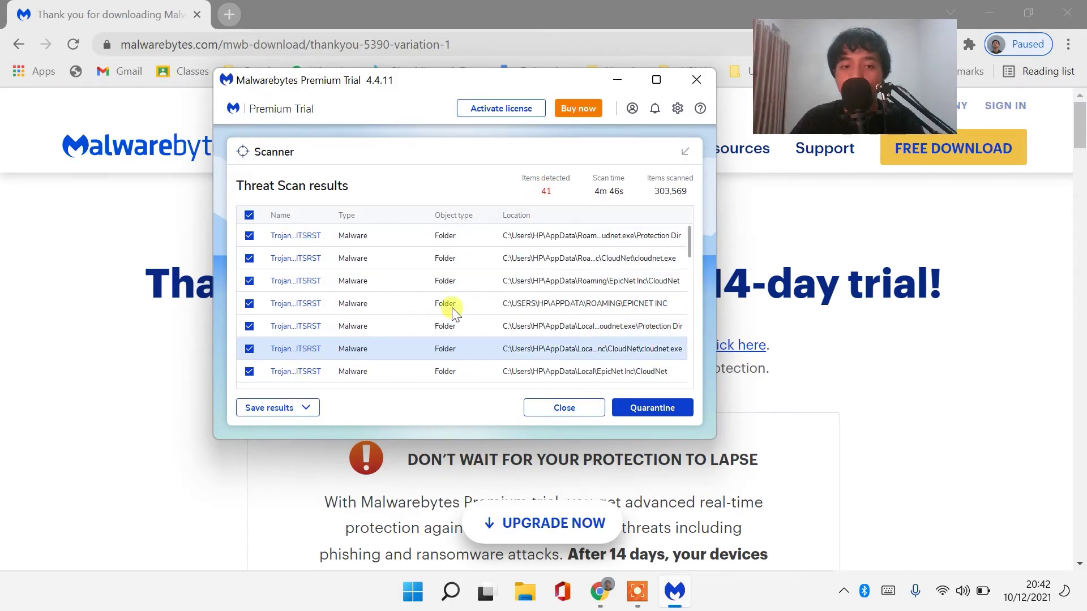
left_click_drag(689, 245, 690, 214)
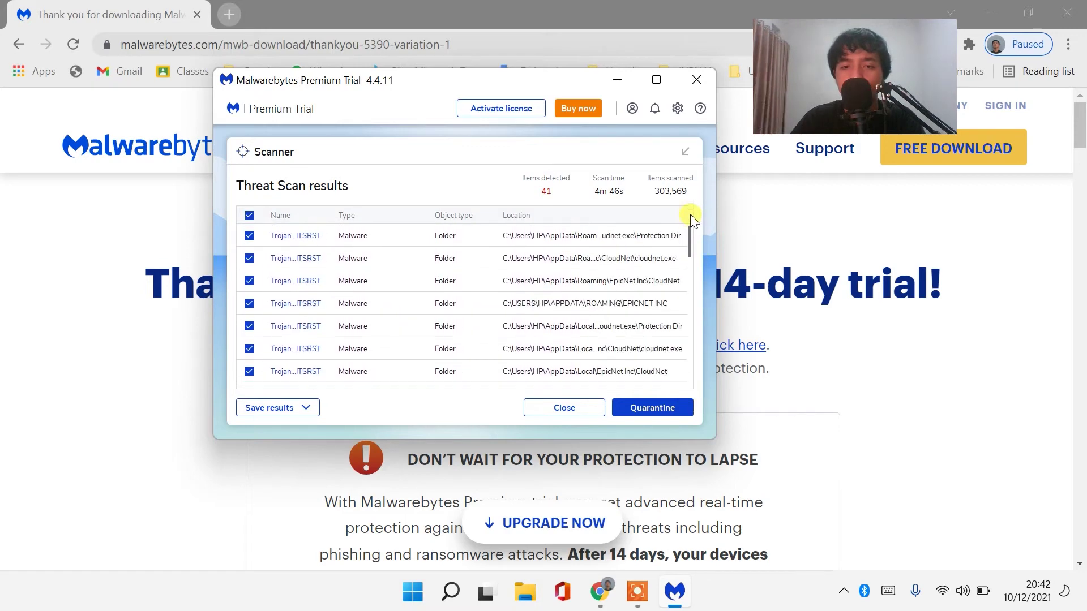
left_click(660, 405)
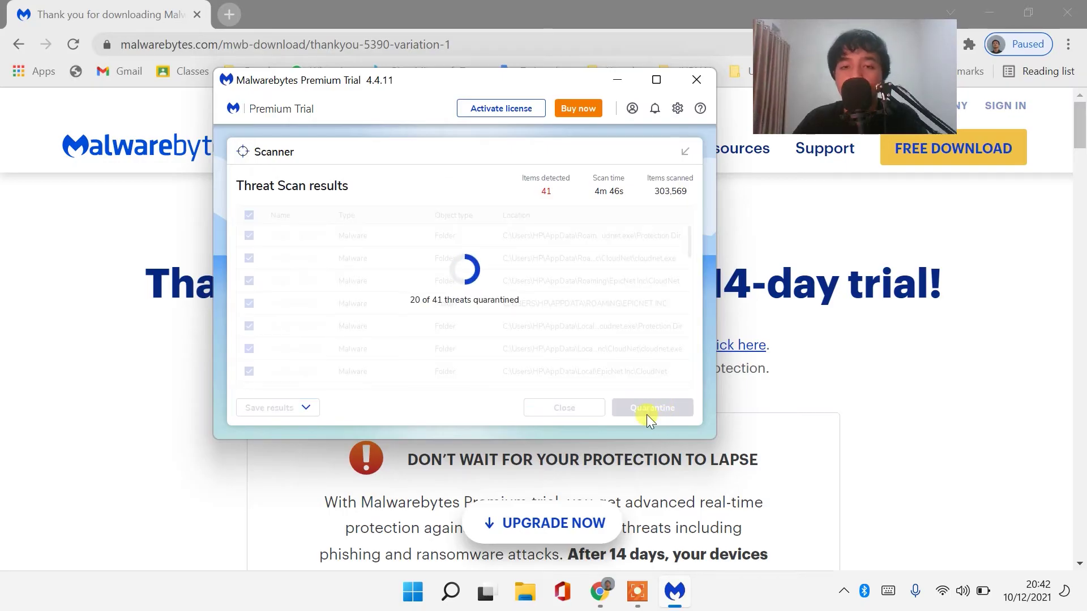
- Close Google Chrome, finish the threat scan summary, and close Malwarebytes
left_click(1076, 12)
left_click(1076, 14)
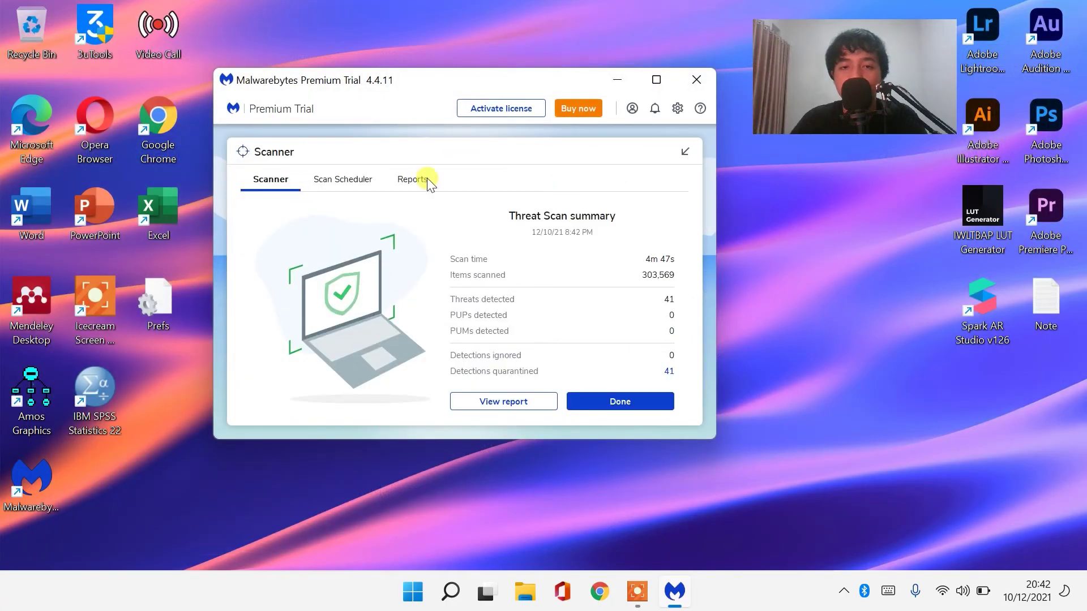
left_click(614, 399)
left_click(696, 80)
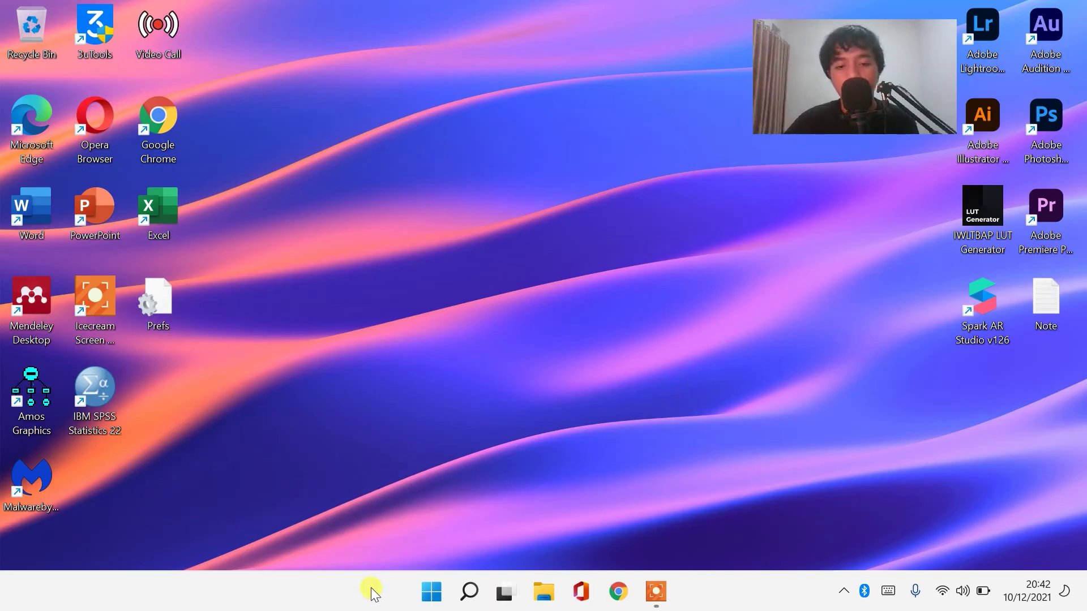
- Open System Configuration by running the msconfig command
right_click(435, 594)
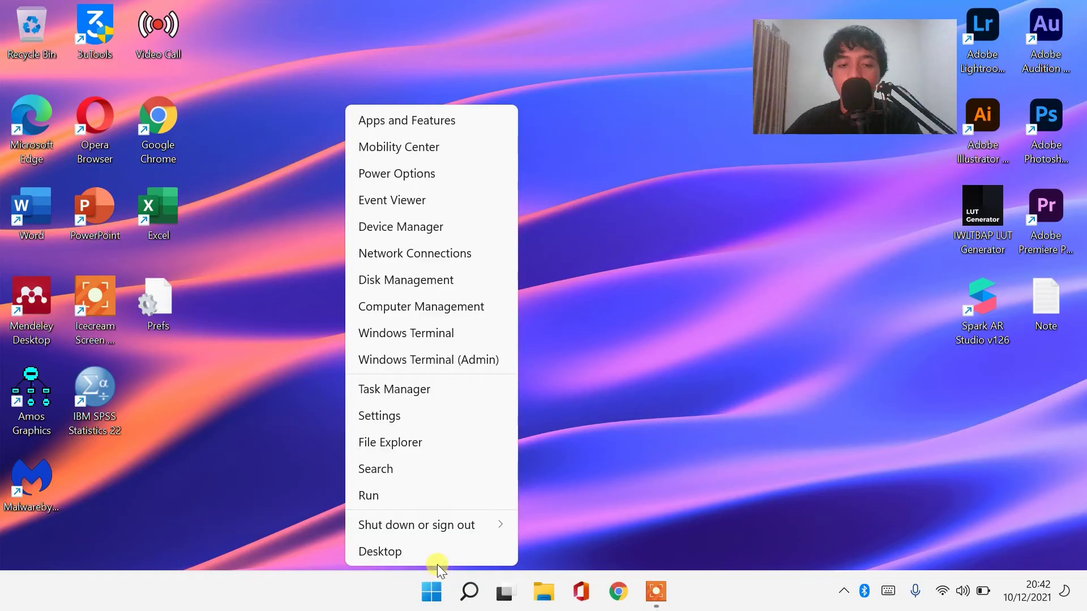
left_click(403, 498)
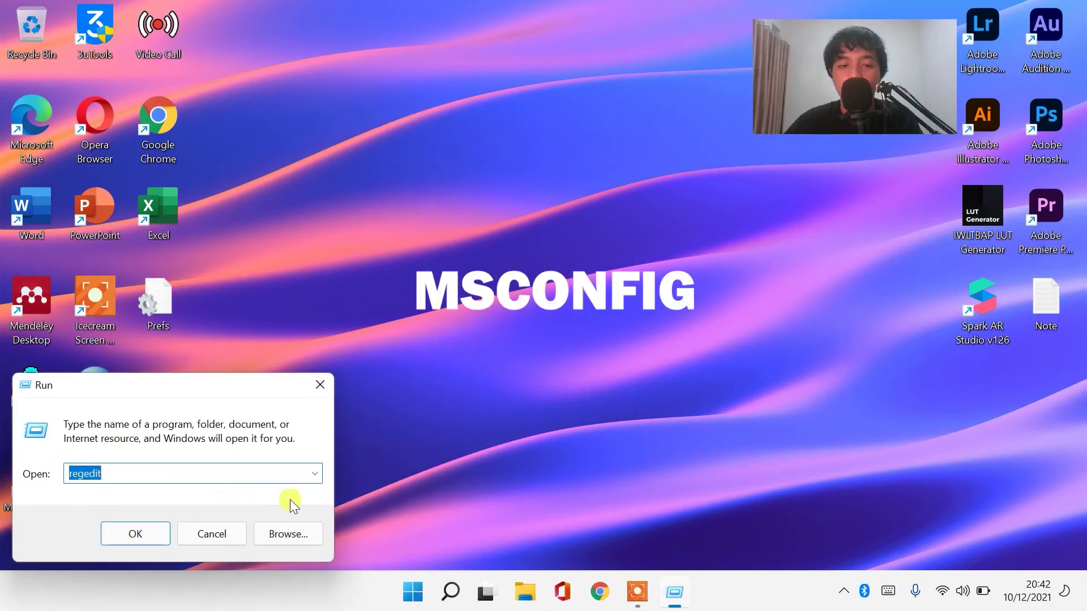
type("ms")
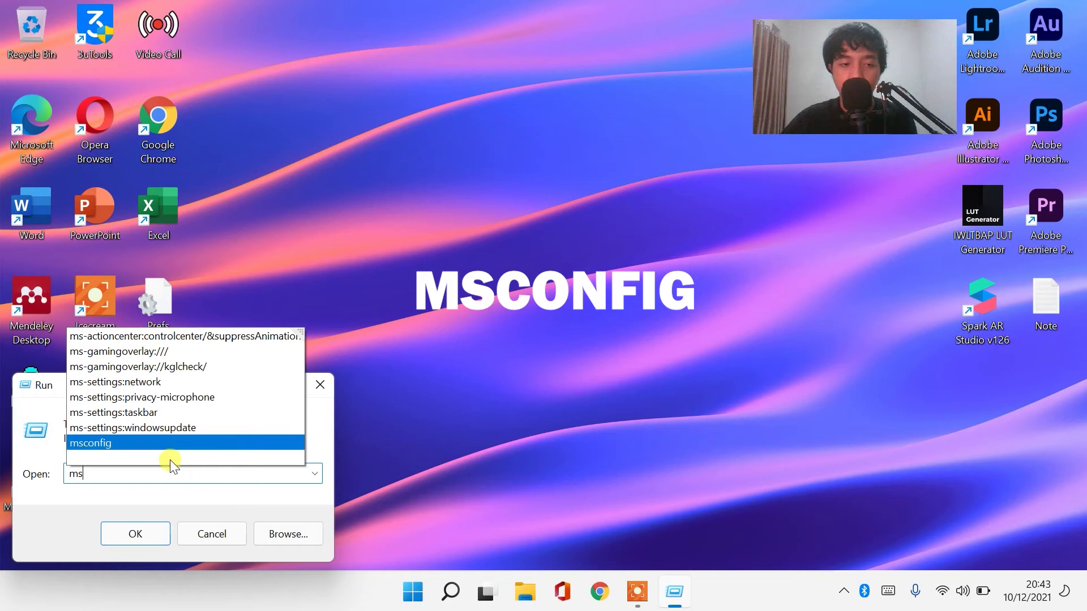
left_click(174, 444)
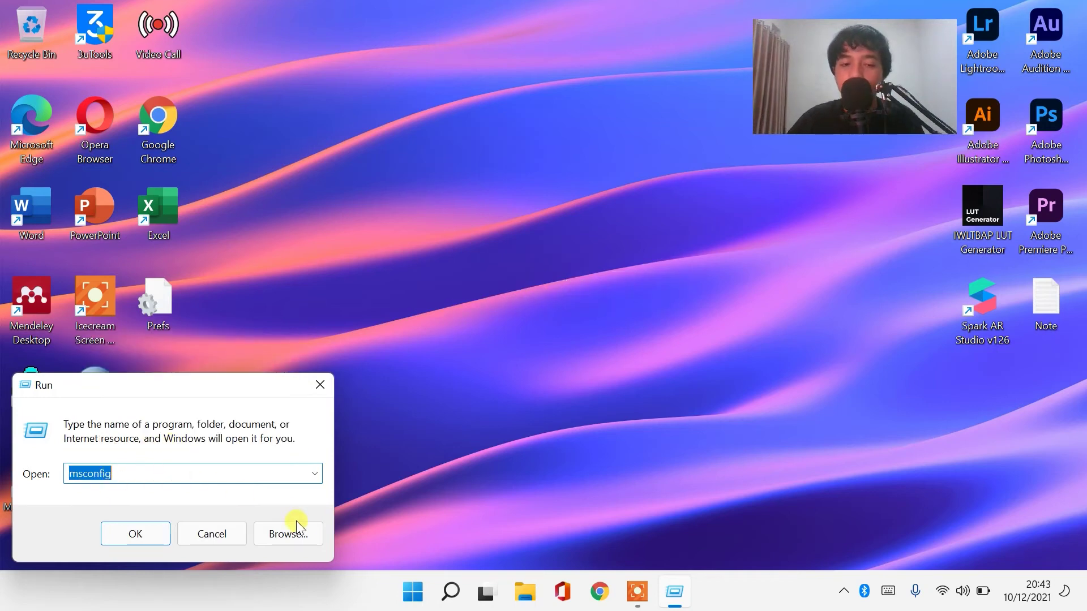
left_click(158, 537)
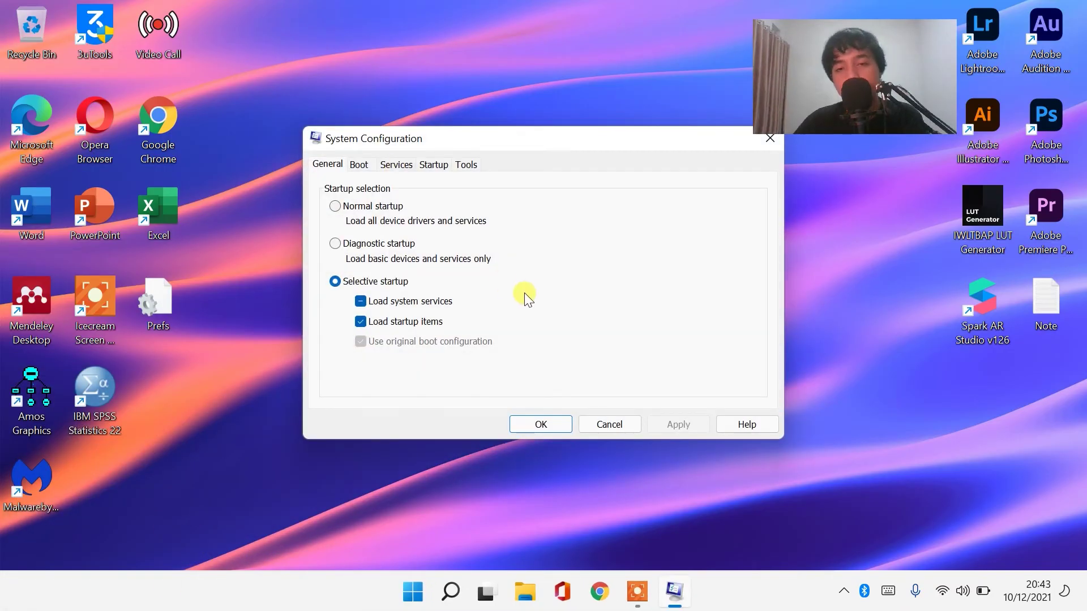
- Examine the System Configuration services list for enabled services from manufacturers other than Microsoft
left_click(397, 163)
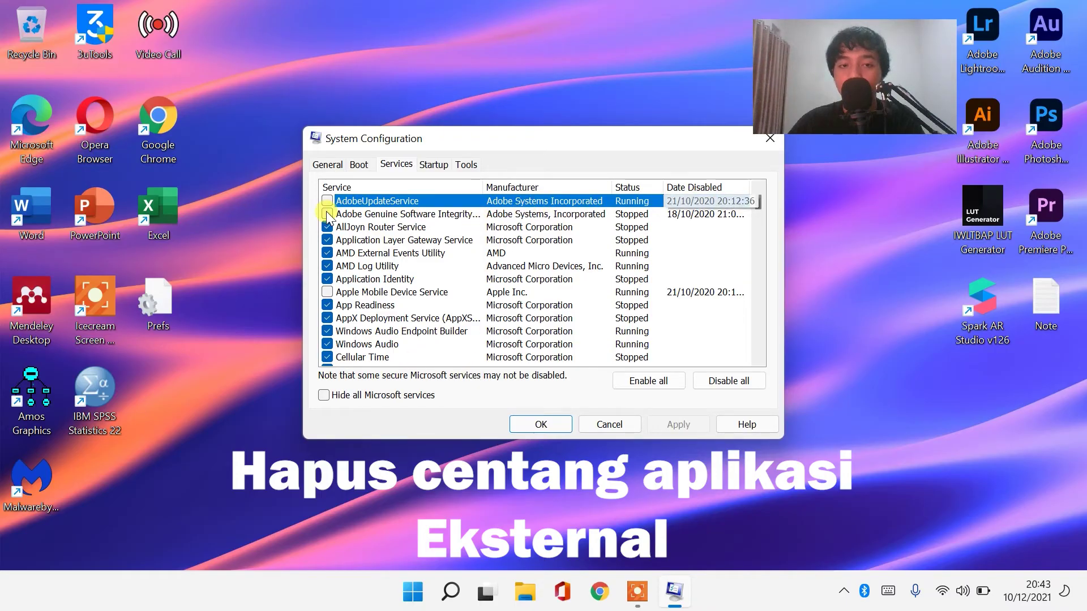
left_click_drag(756, 202, 765, 219)
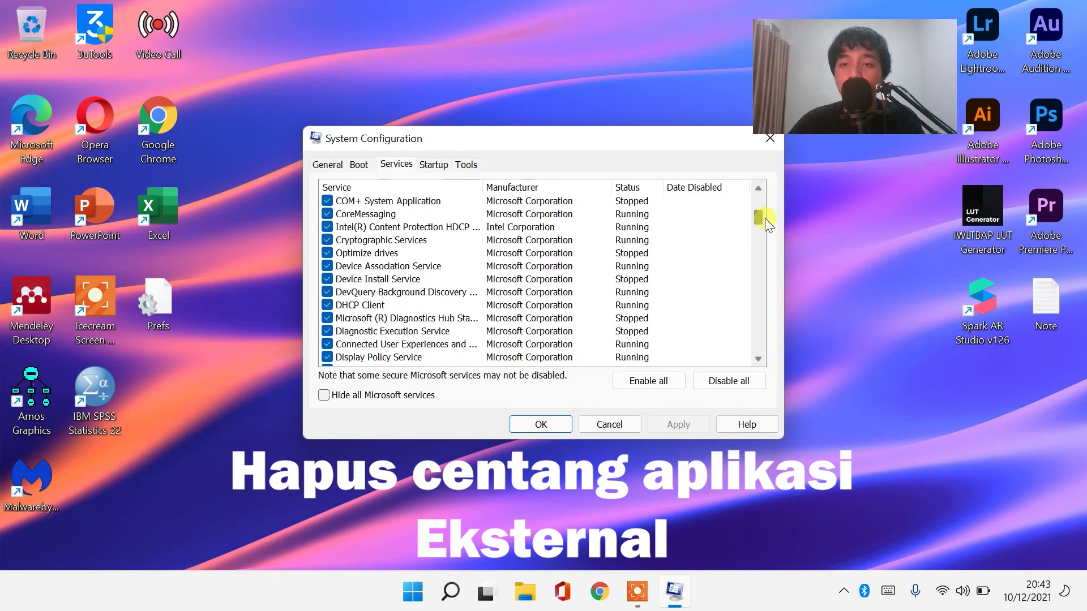
left_click_drag(766, 219, 762, 215)
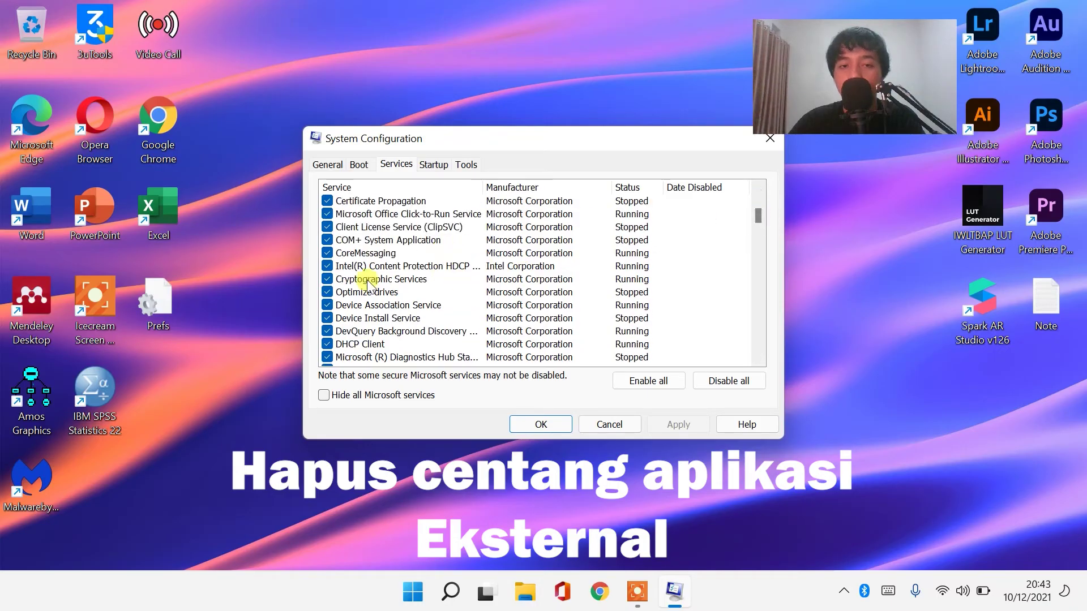
left_click(509, 266)
left_click(520, 253)
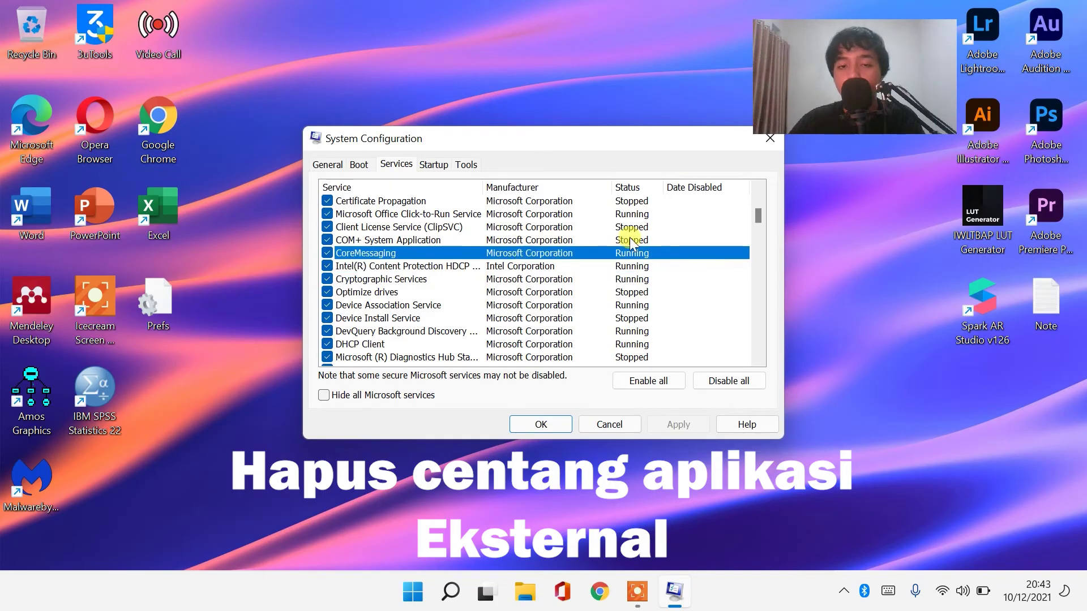
left_click_drag(758, 215, 758, 238)
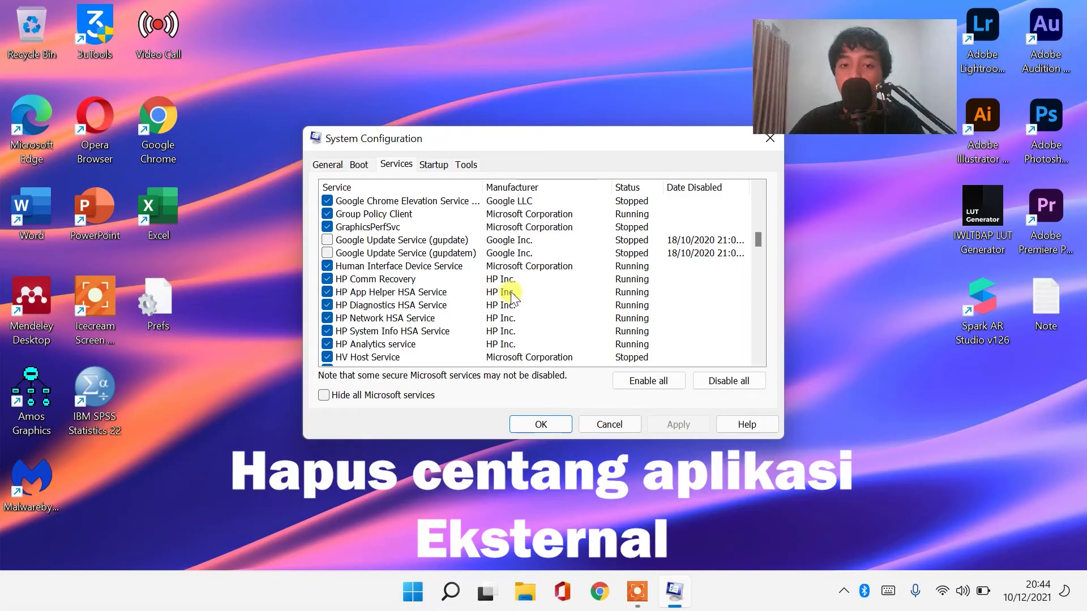
left_click(492, 280)
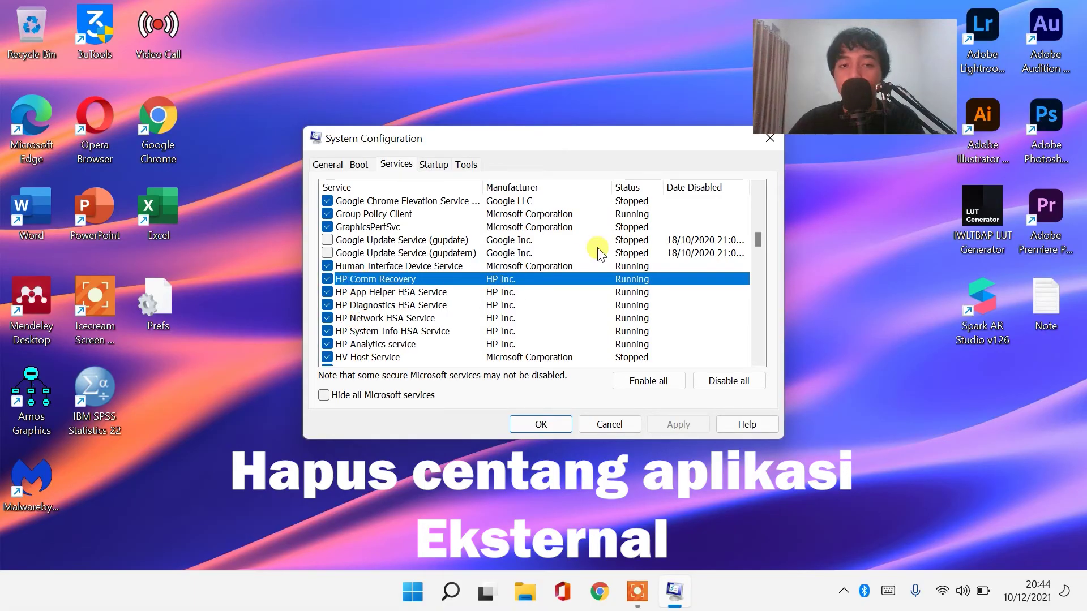
left_click_drag(759, 238, 767, 346)
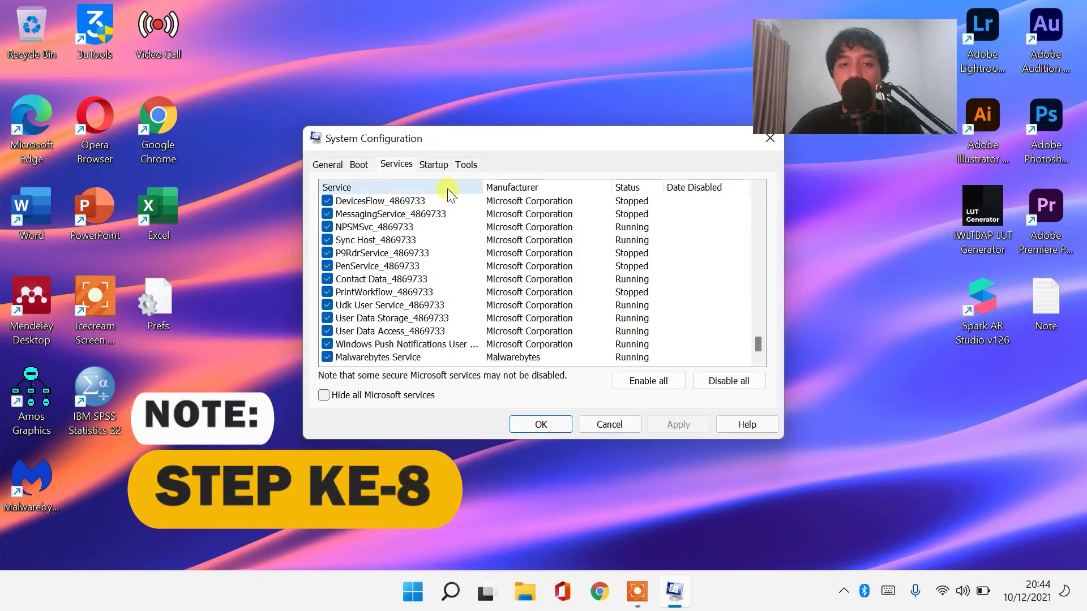
- Open Task Manager's startup list from System Configuration and examine the publisher, status and startup impact of its items
left_click(439, 165)
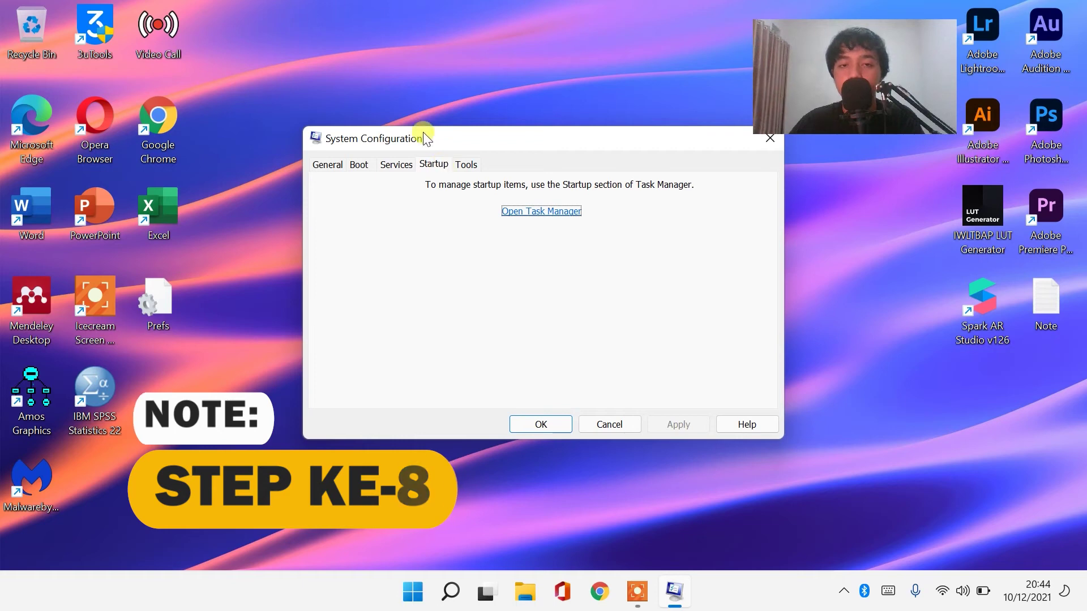
left_click(540, 214)
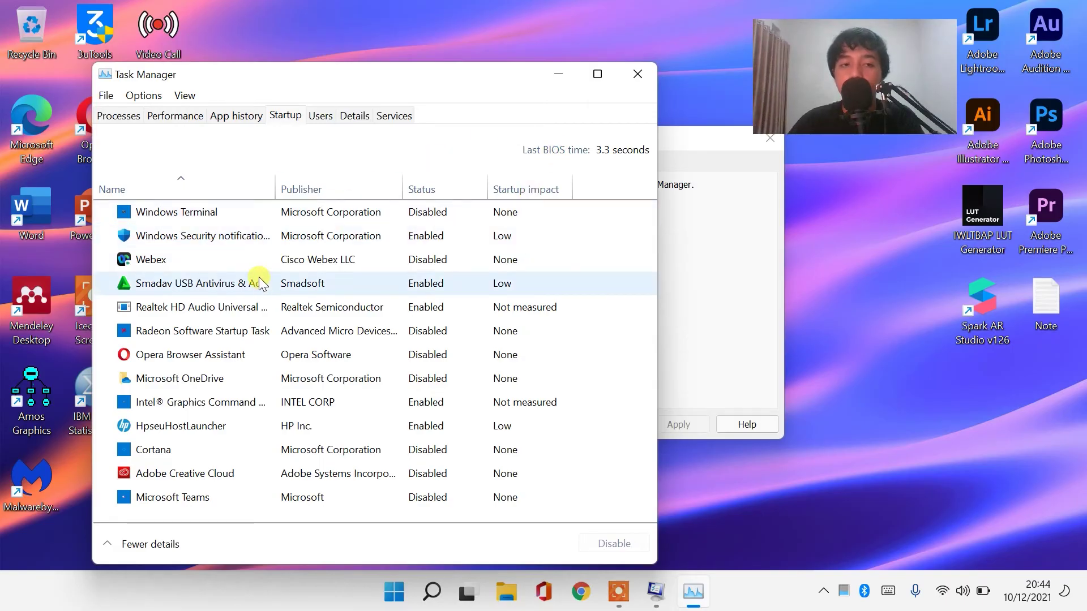
left_click(430, 258)
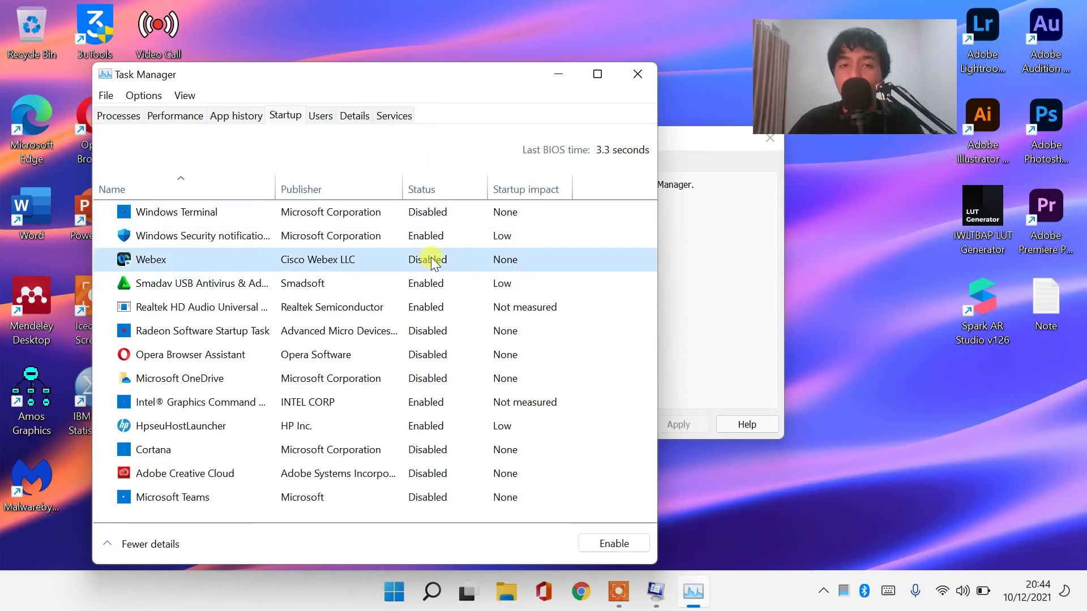
right_click(437, 255)
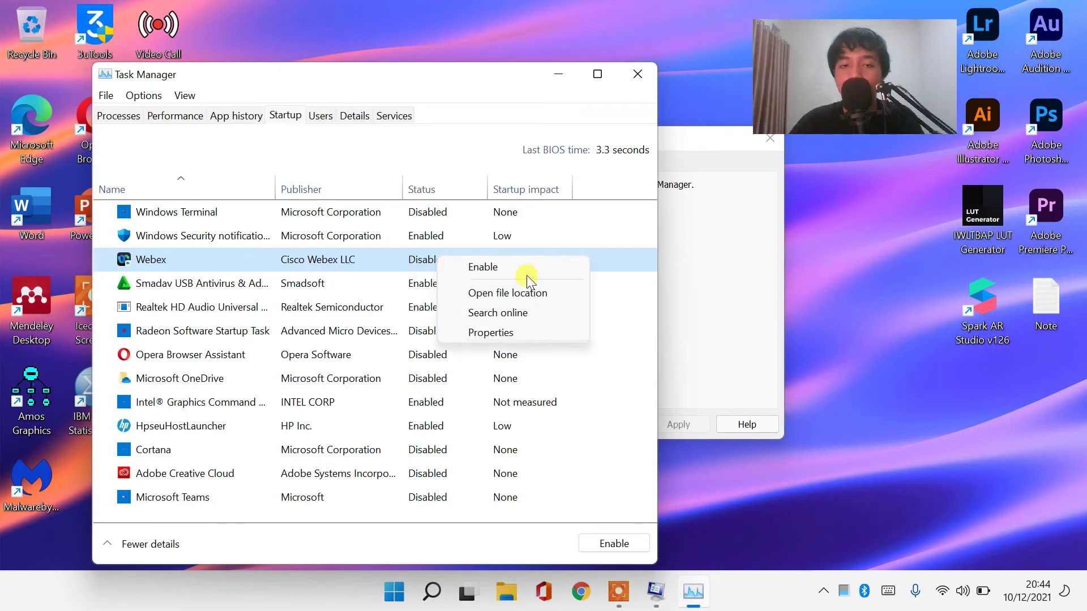
left_click(340, 354)
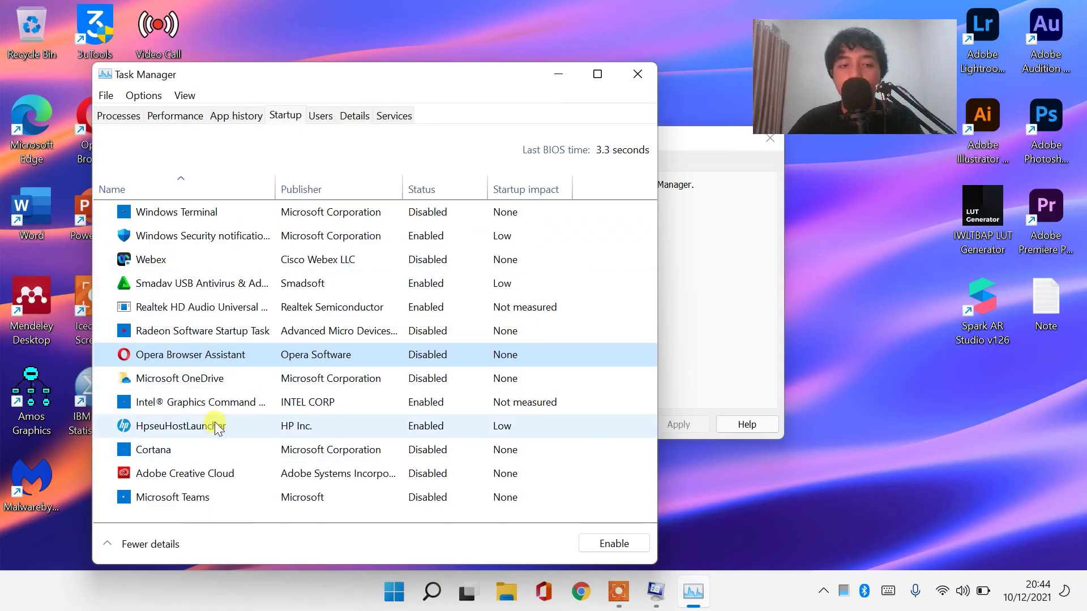
left_click(351, 426)
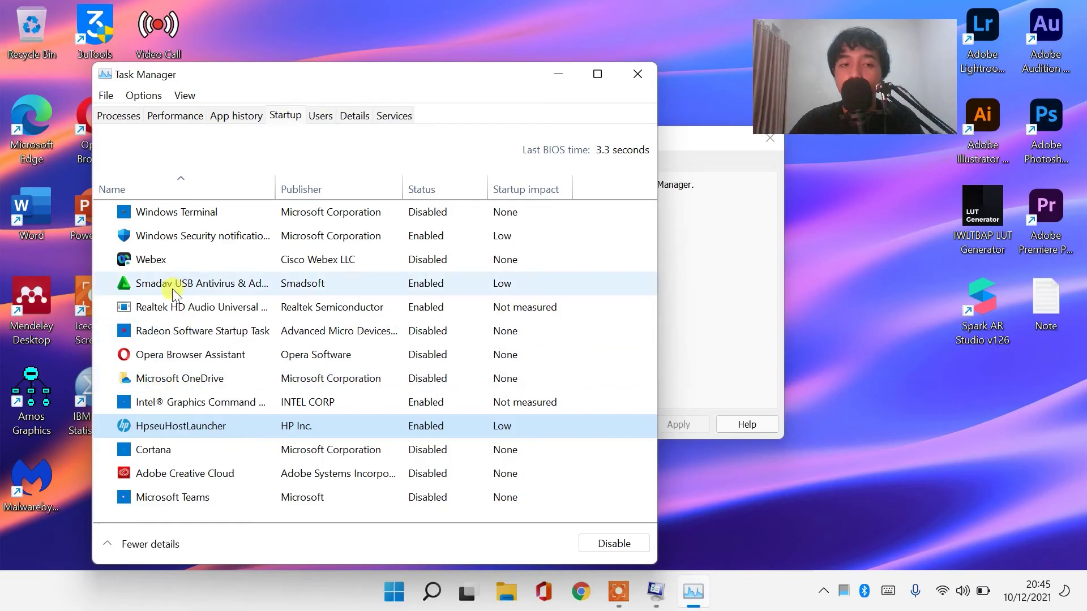
left_click(187, 242)
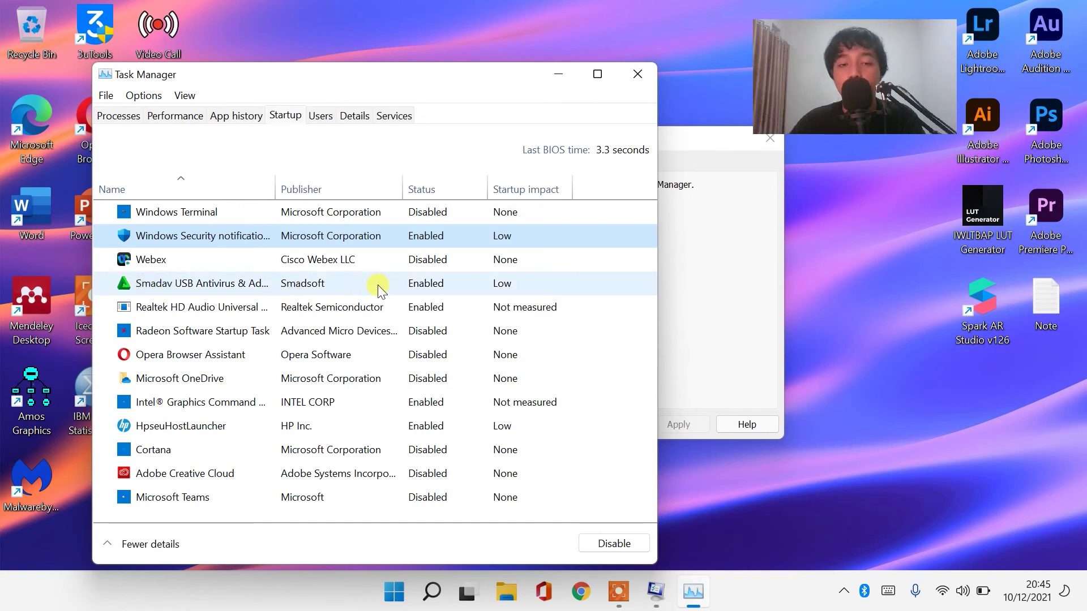
- Disable the Smadav USB Antivirus startup item and enable it again
left_click(408, 287)
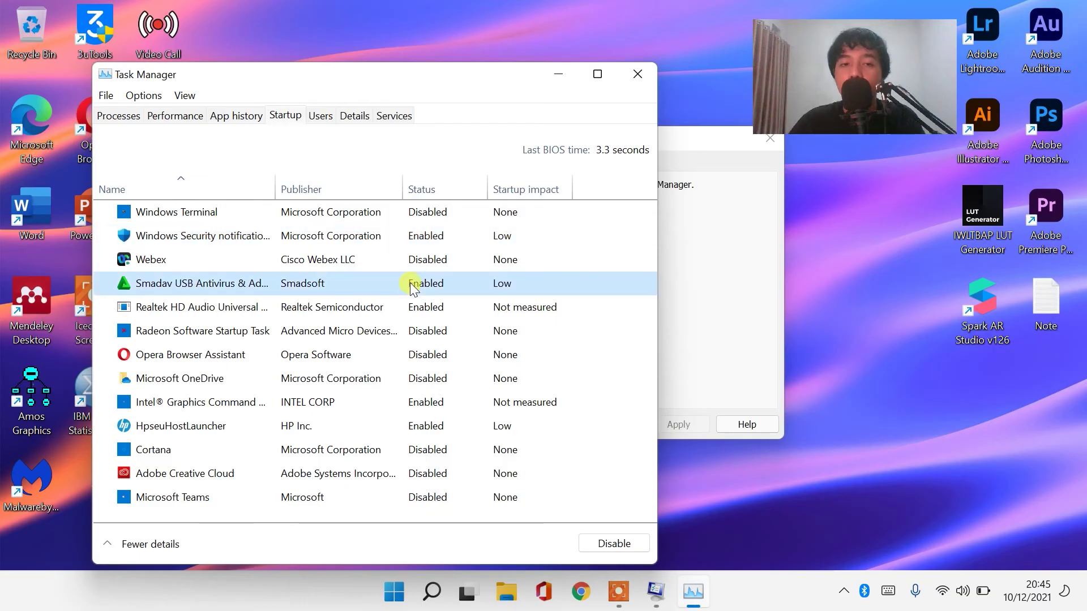
right_click(410, 283)
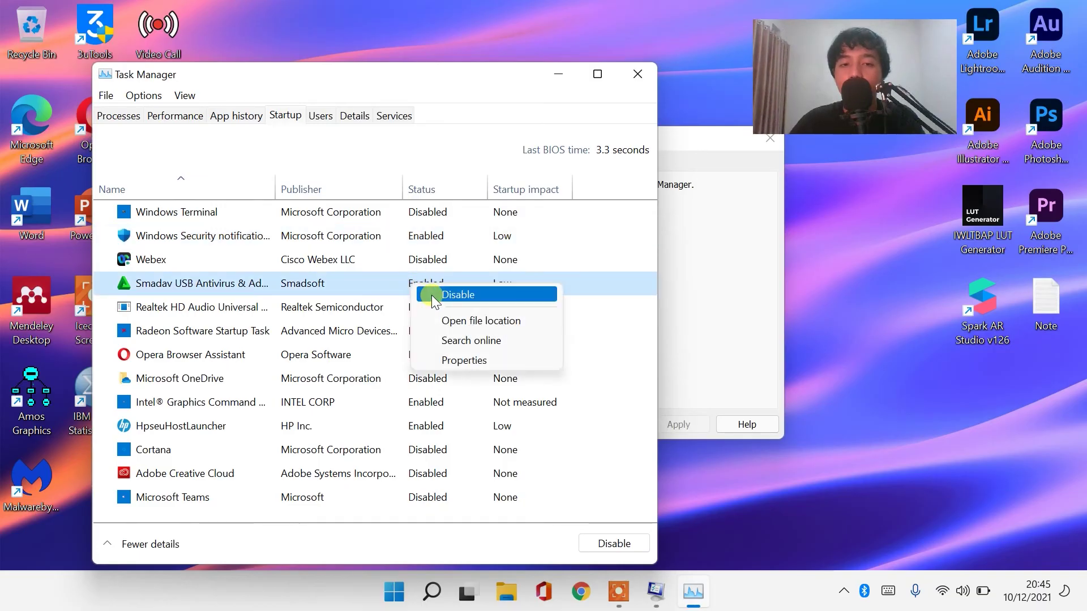
left_click(433, 294)
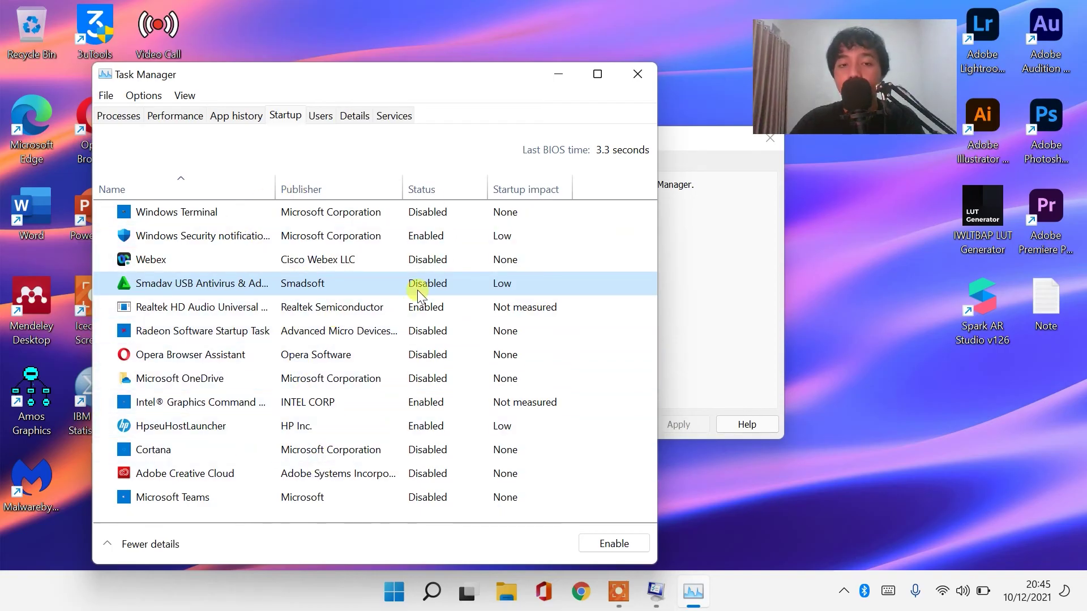
key("alt+e")
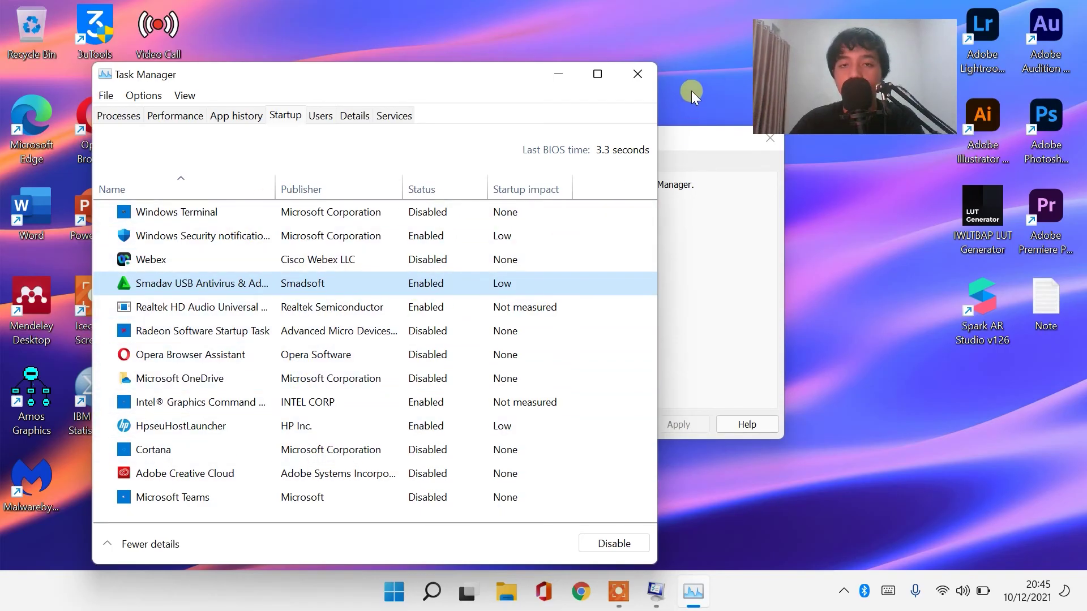
- Close Task Manager and accept the System Configuration settings
left_click(635, 72)
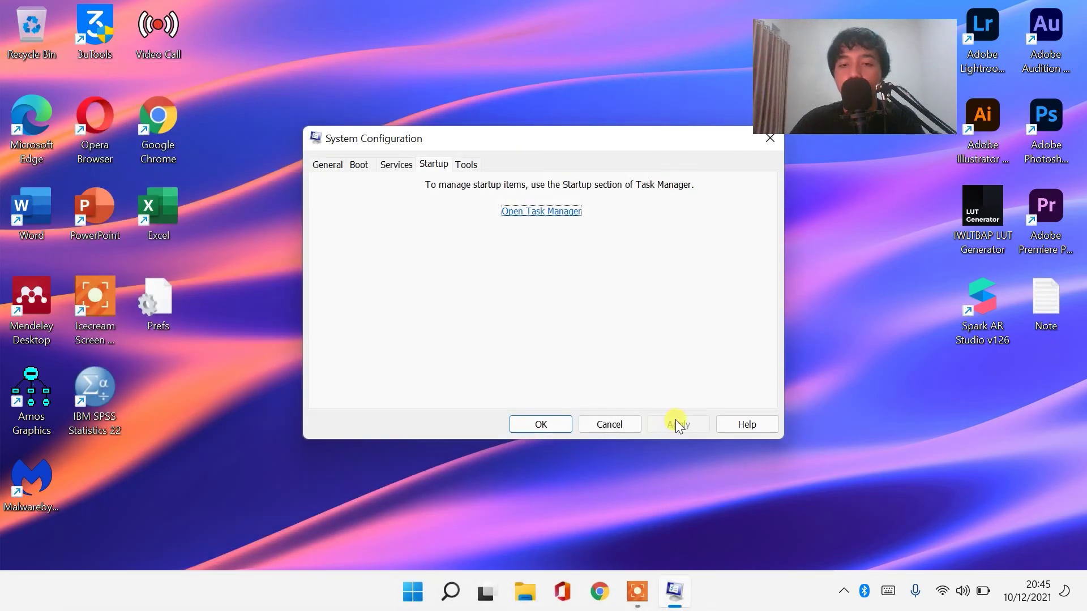
left_click(549, 429)
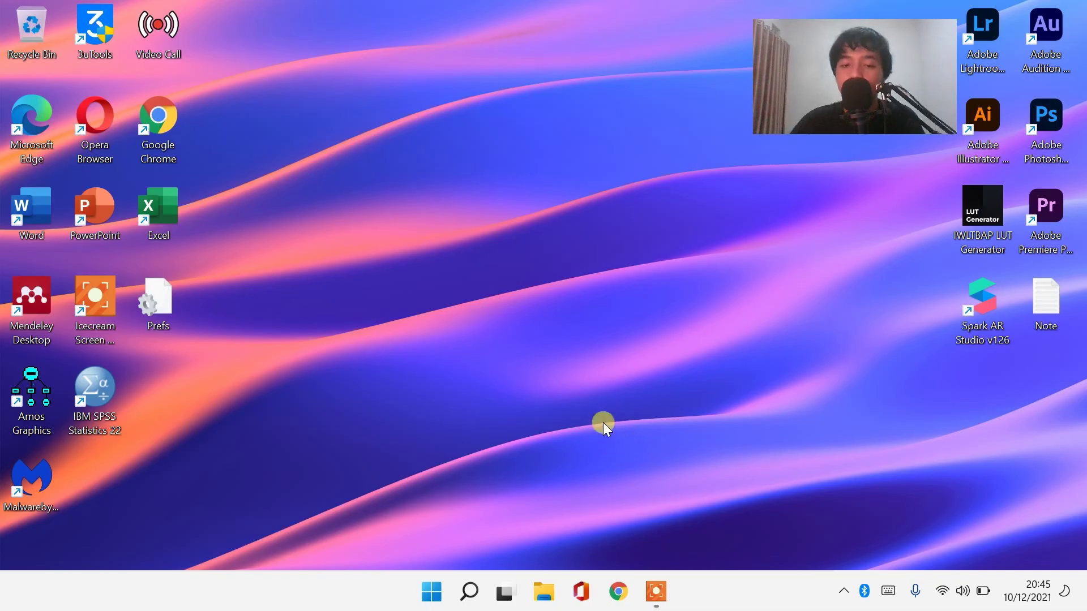
- Open the properties of This PC from File Explorer and bring up Performance Options through the advanced system settings
left_click(552, 596)
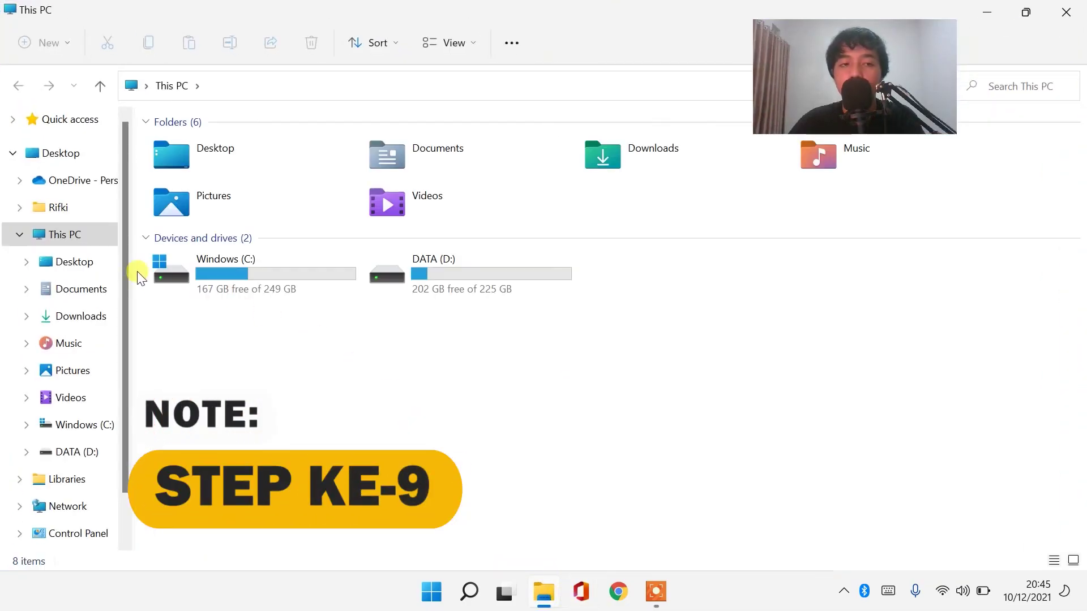
right_click(82, 240)
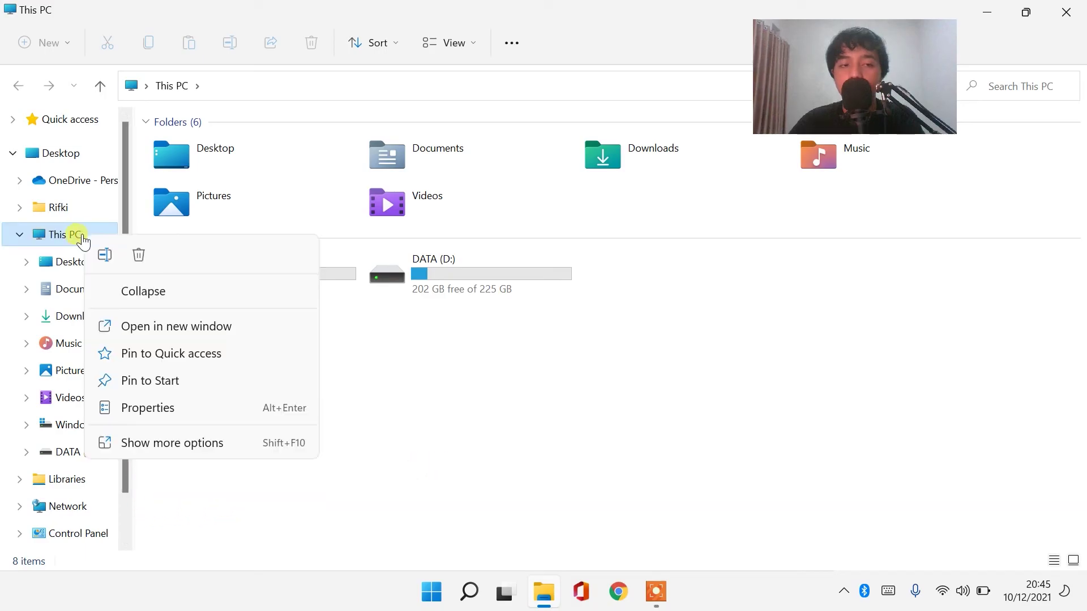
left_click(215, 411)
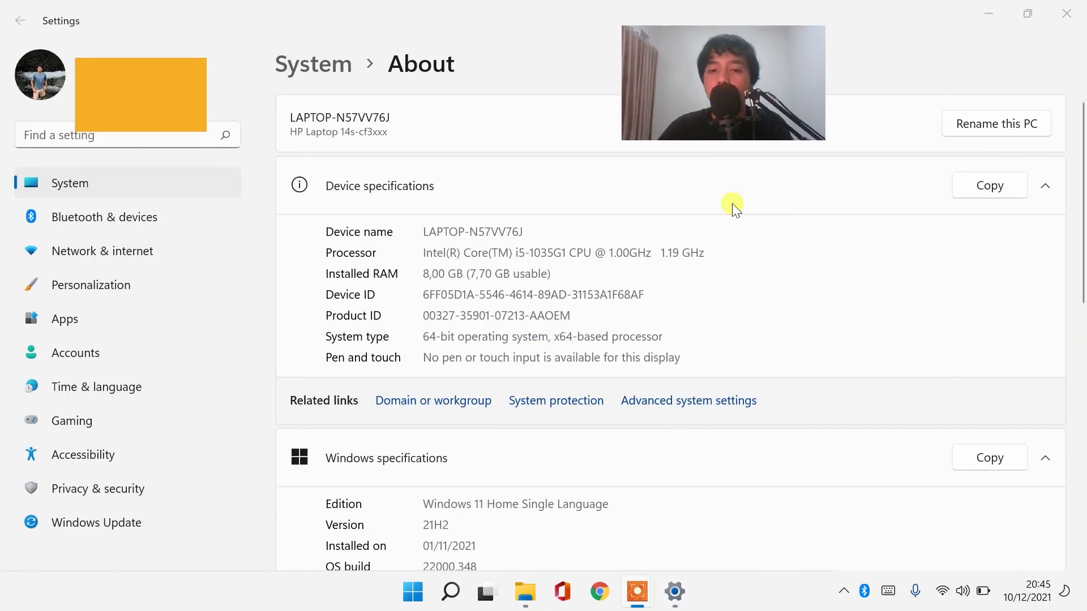
left_click(681, 407)
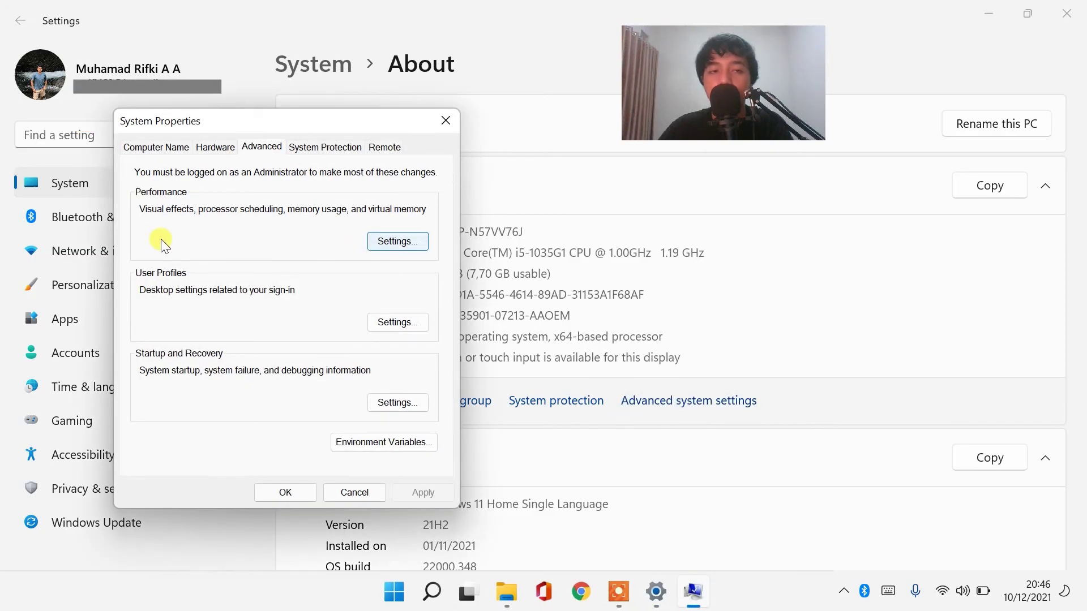
left_click(398, 242)
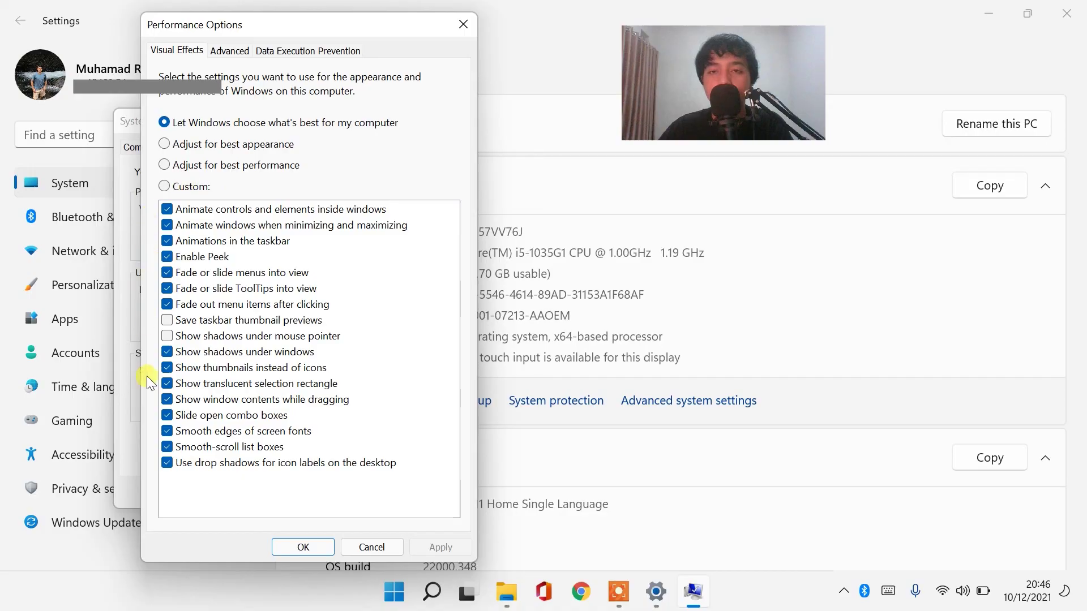
- Accept visual effects with Let Windows choose what's best for my computer, and close System Properties, Settings and File Explorer
left_click(318, 545)
left_click(314, 490)
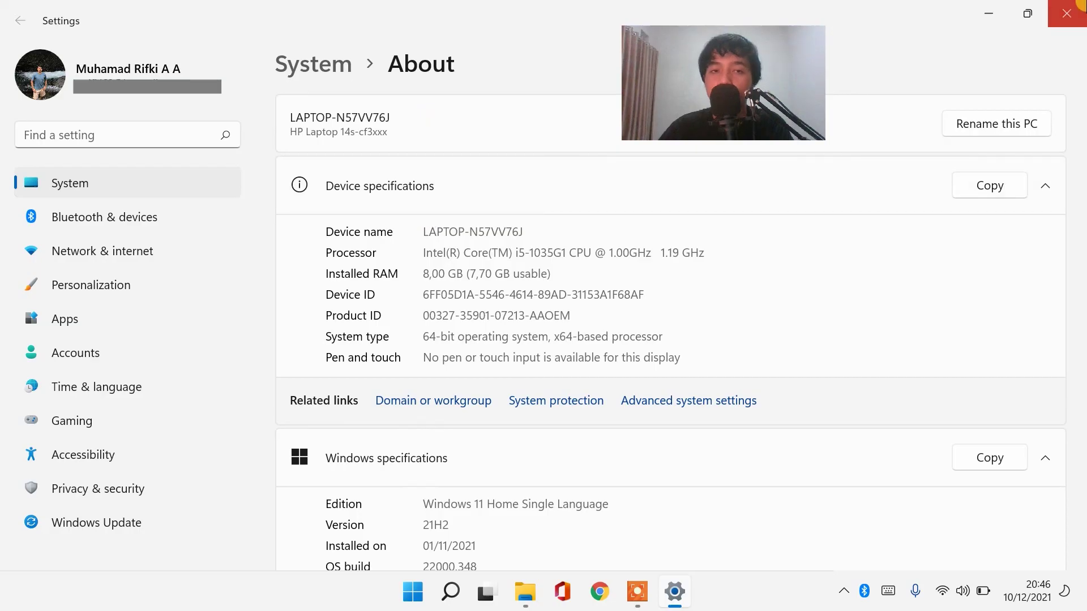
left_click(1078, 7)
left_click(1070, 8)
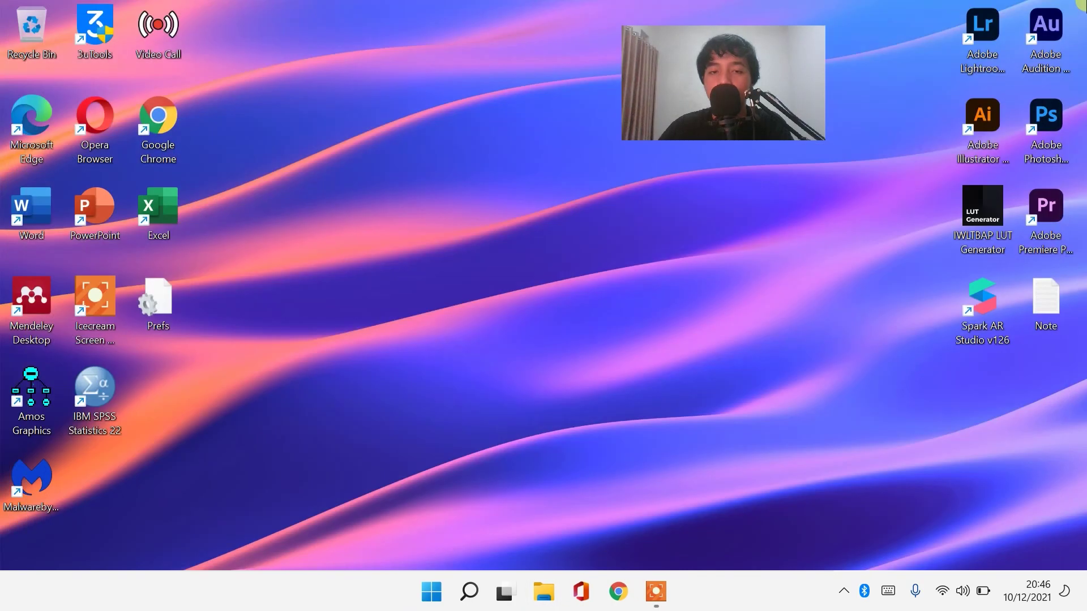